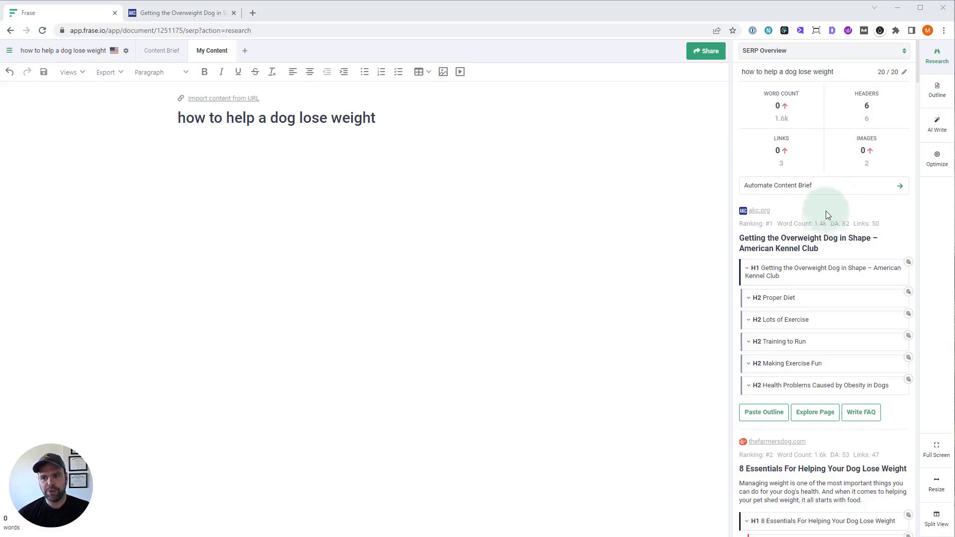
# Scroll through the SERP Overview of competitor headings beside the empty dog weight-loss document
pyautogui.scroll(-20, 810, 278)
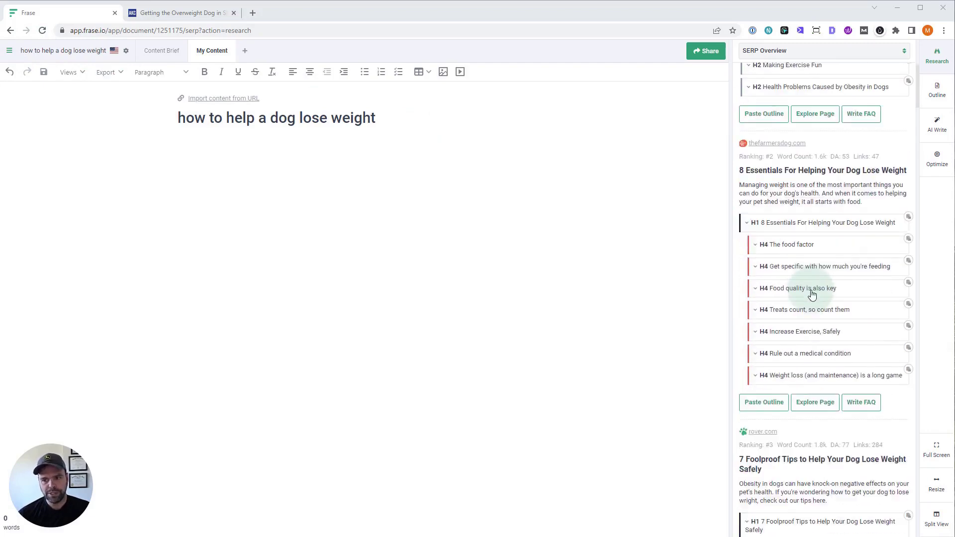
# Expand the vcahospitals.com H3 answer to 'What makes veterinary weight loss diets special?'
pyautogui.scroll(-4, 813, 308)
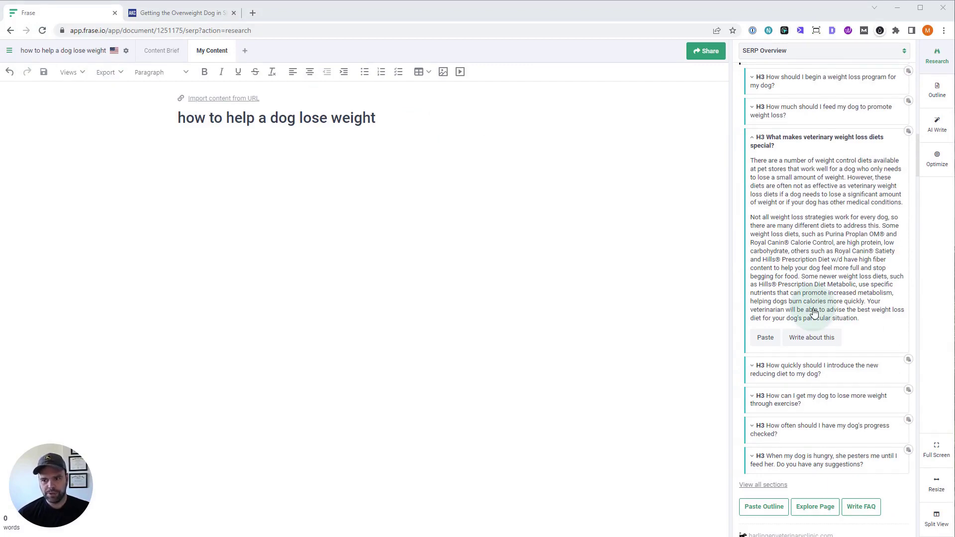
pyautogui.scroll(4, 813, 312)
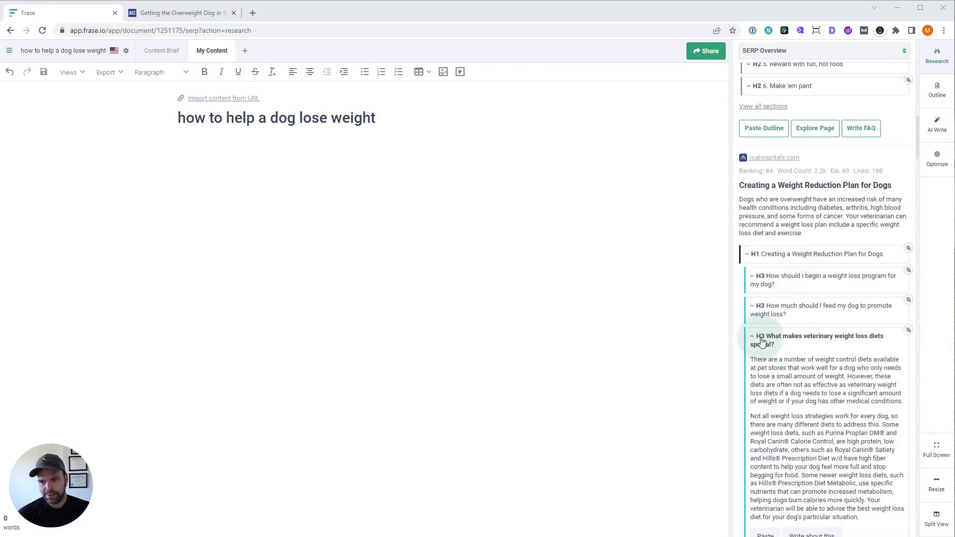
pyautogui.click(761, 340)
pyautogui.click(754, 338)
pyautogui.scroll(-4, 806, 348)
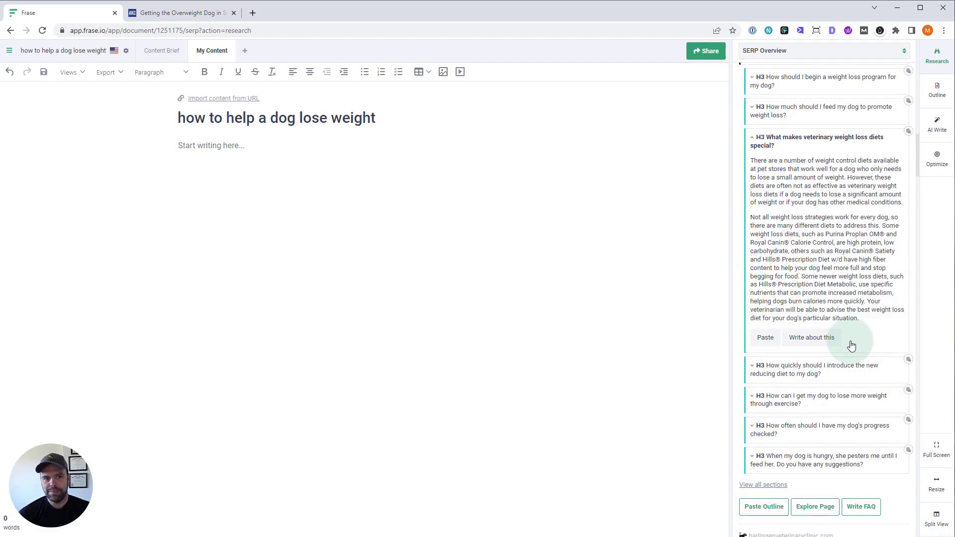
# Insert AI-written sections on 'What makes veterinary weight loss diets special?', totalling 224 words
pyautogui.click(247, 145)
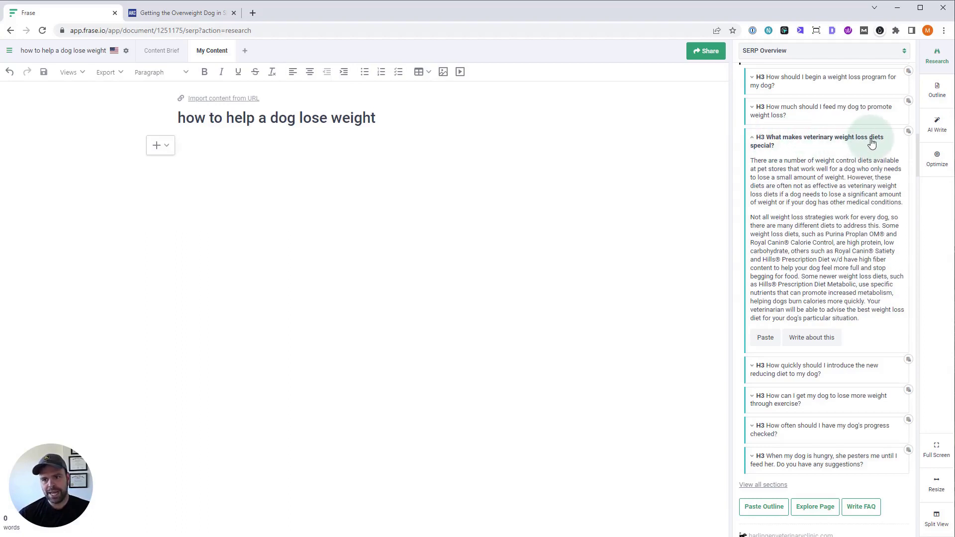
pyautogui.click(817, 338)
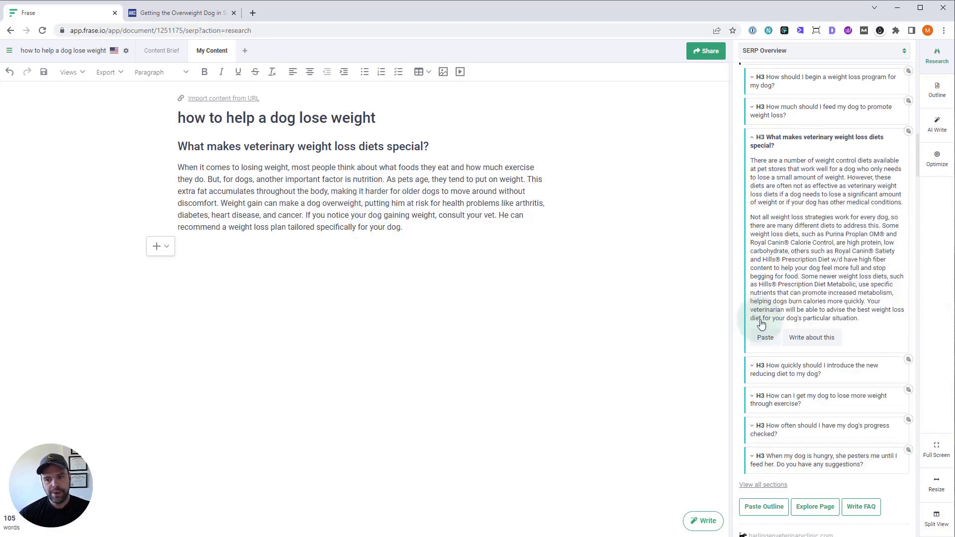
pyautogui.click(806, 338)
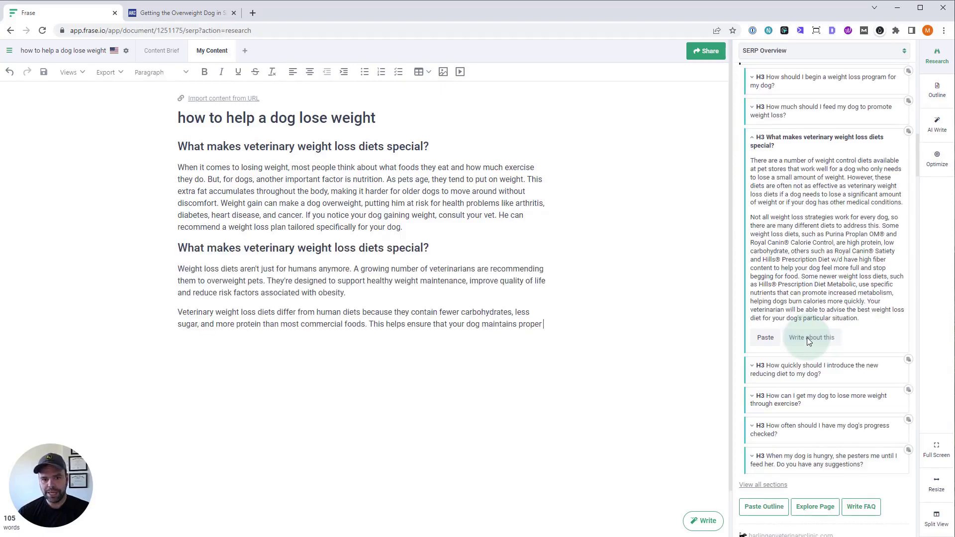
pyautogui.click(474, 320)
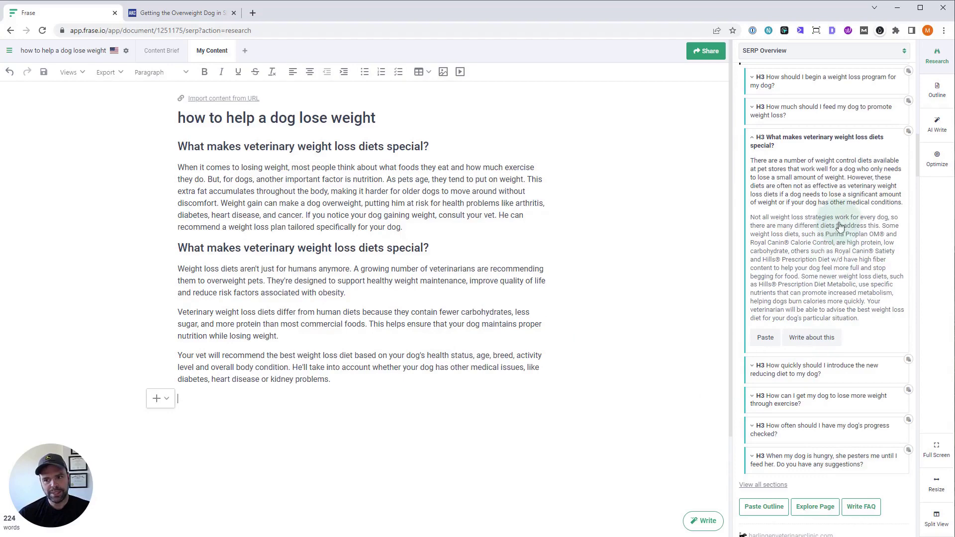
pyautogui.click(813, 337)
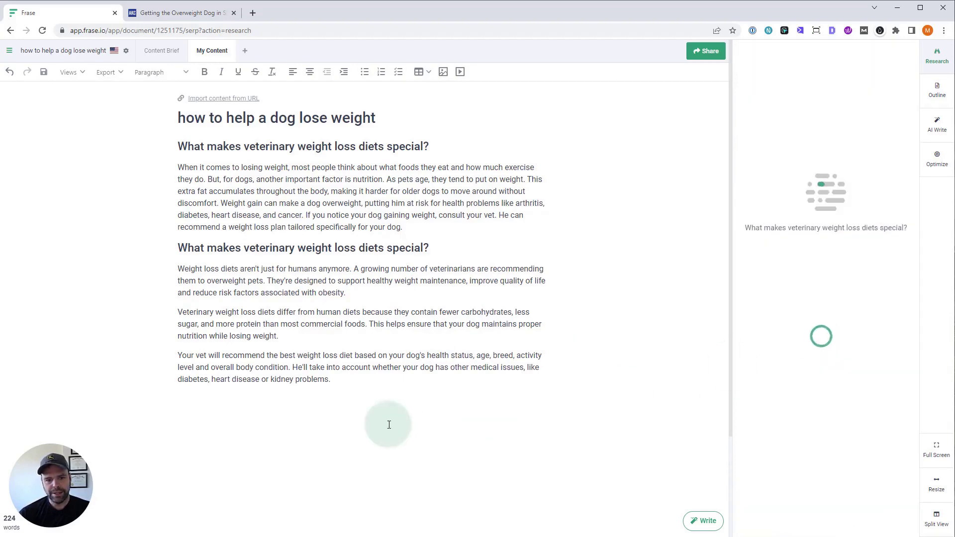
# Generate one more AI section on veterinary diets, reaching 681 words, and review the branded-diets paragraph
pyautogui.click(347, 394)
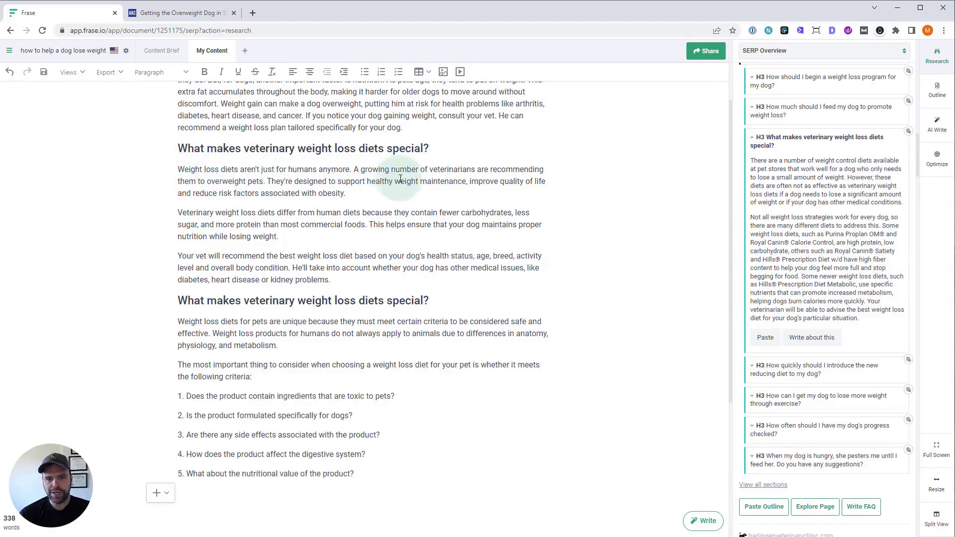
pyautogui.click(811, 337)
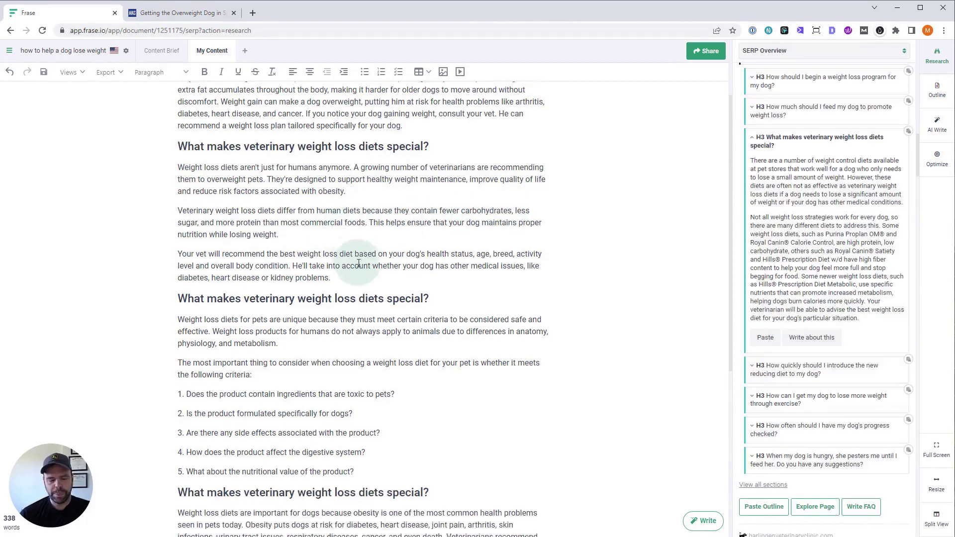
pyautogui.scroll(-2, 358, 264)
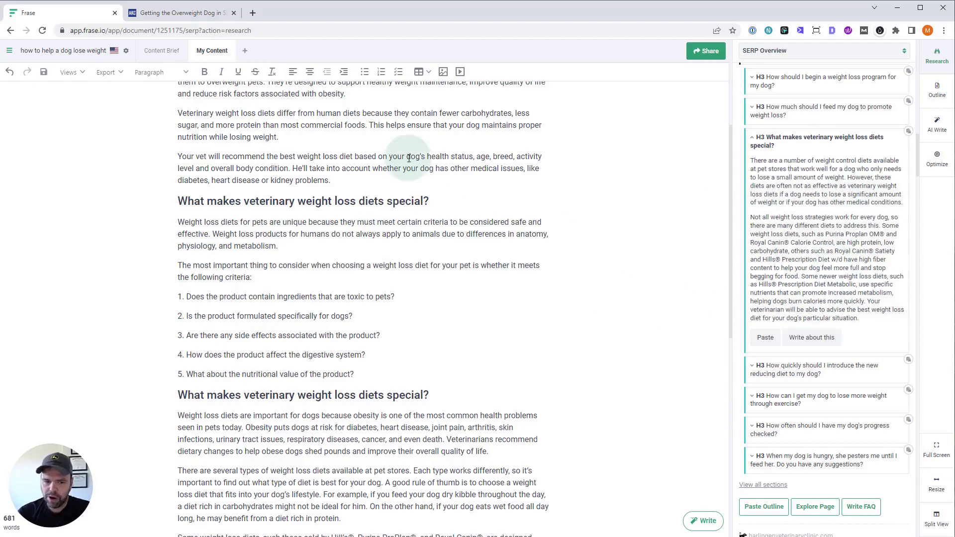
pyautogui.scroll(-8, 408, 158)
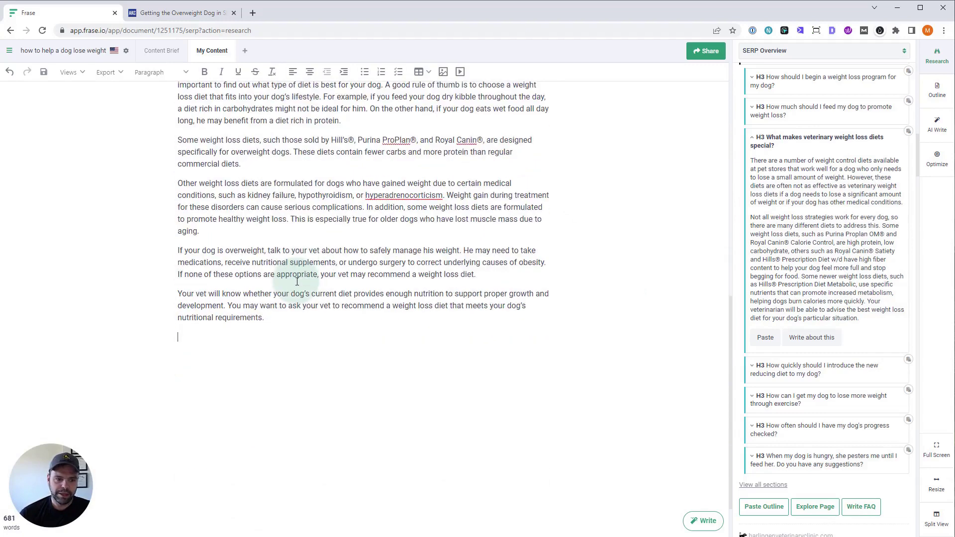
pyautogui.scroll(2, 297, 281)
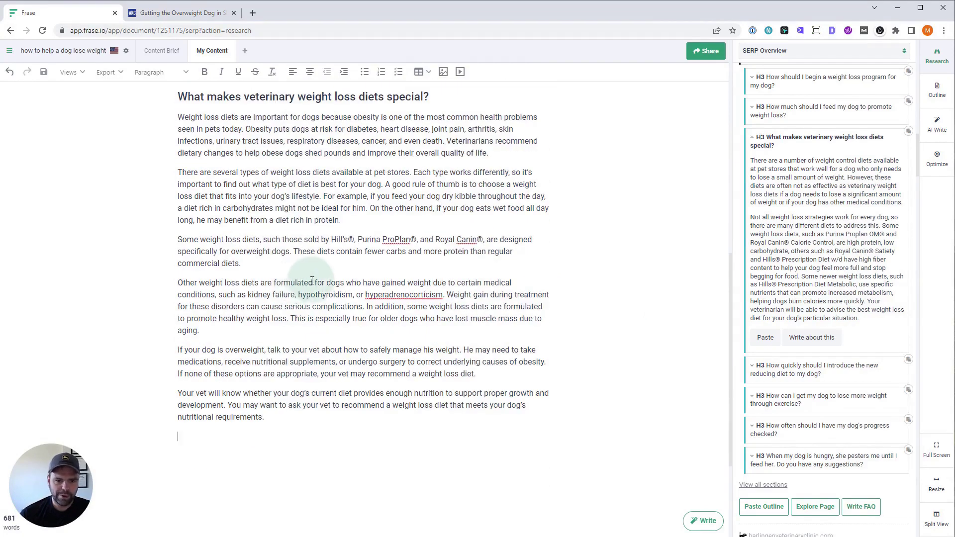
pyautogui.moveTo(179, 239); pyautogui.dragTo(277, 262)
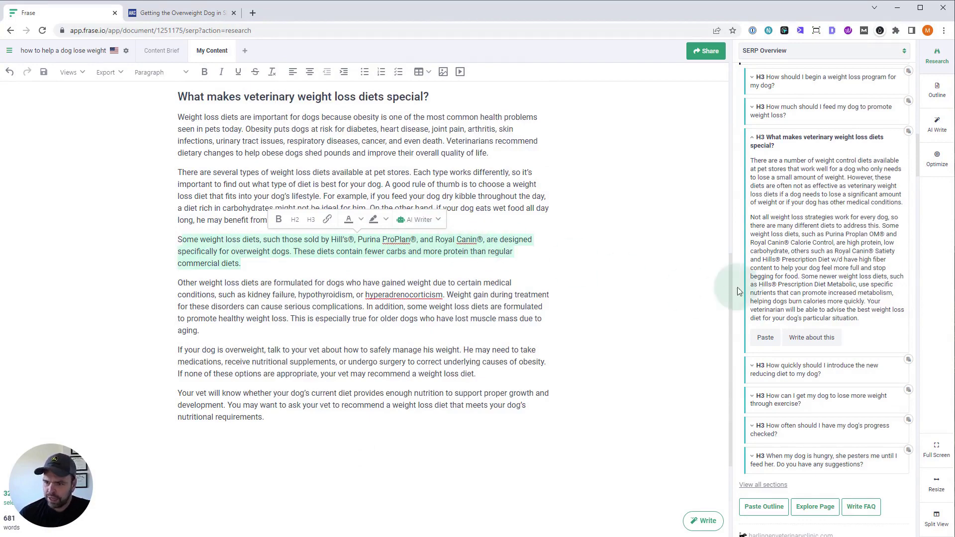
pyautogui.click(524, 274)
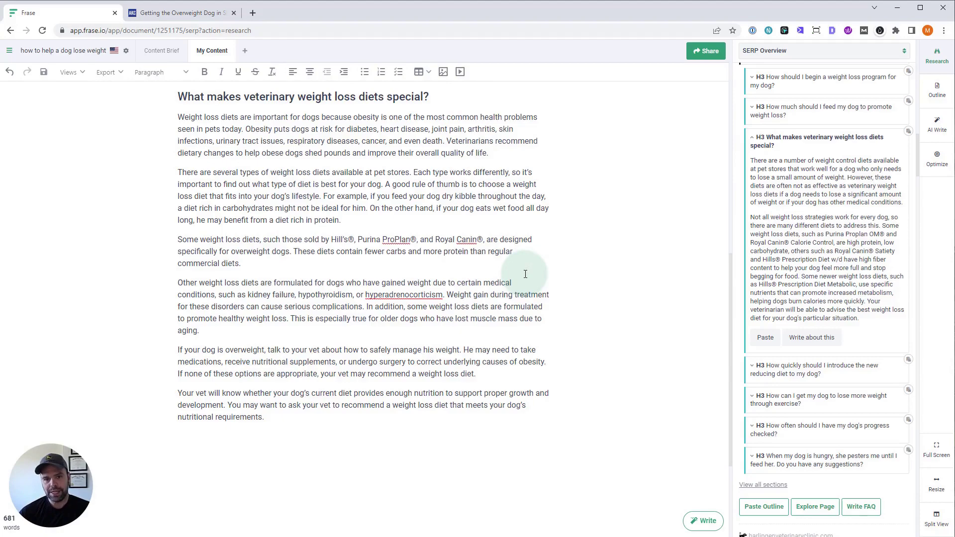
pyautogui.scroll(2, 330, 416)
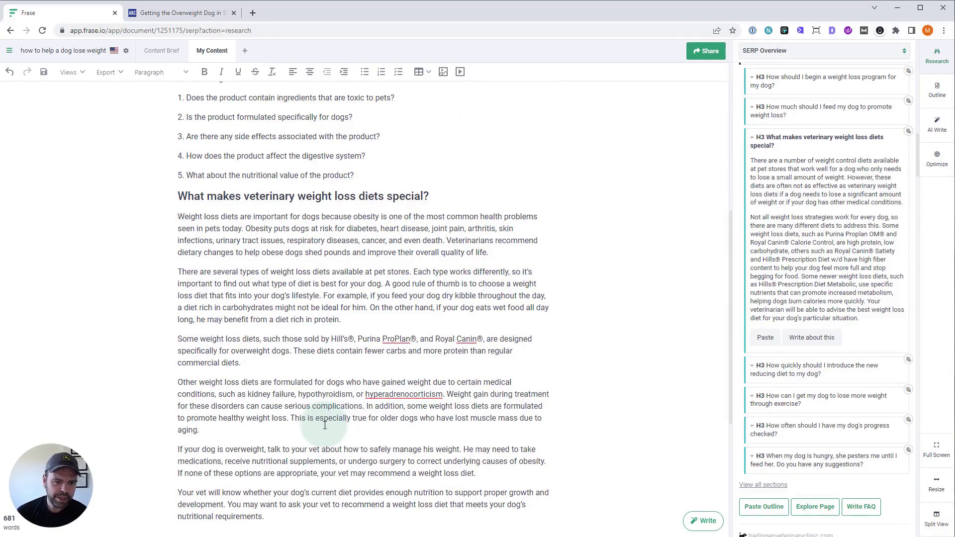
# Expand the Dog Obesity and Mud Bay results' H1 snippets in the SERP Overview
pyautogui.scroll(-2, 325, 428)
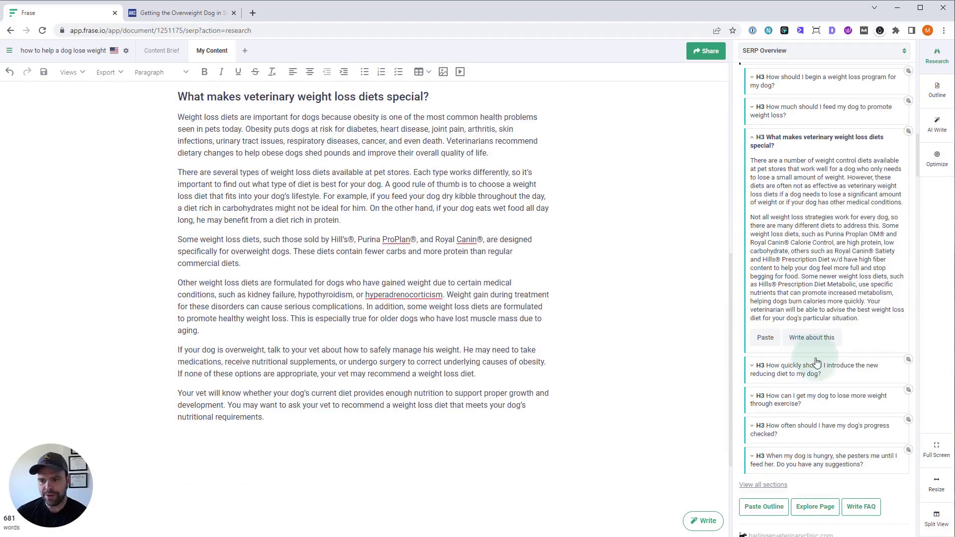
pyautogui.scroll(-2, 815, 363)
pyautogui.scroll(-4, 818, 363)
pyautogui.click(806, 344)
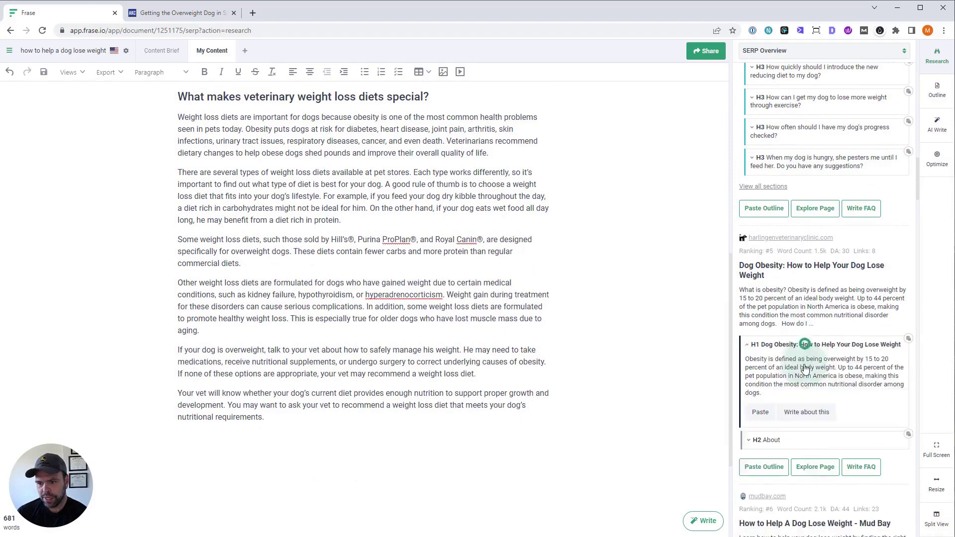
pyautogui.scroll(-2, 811, 353)
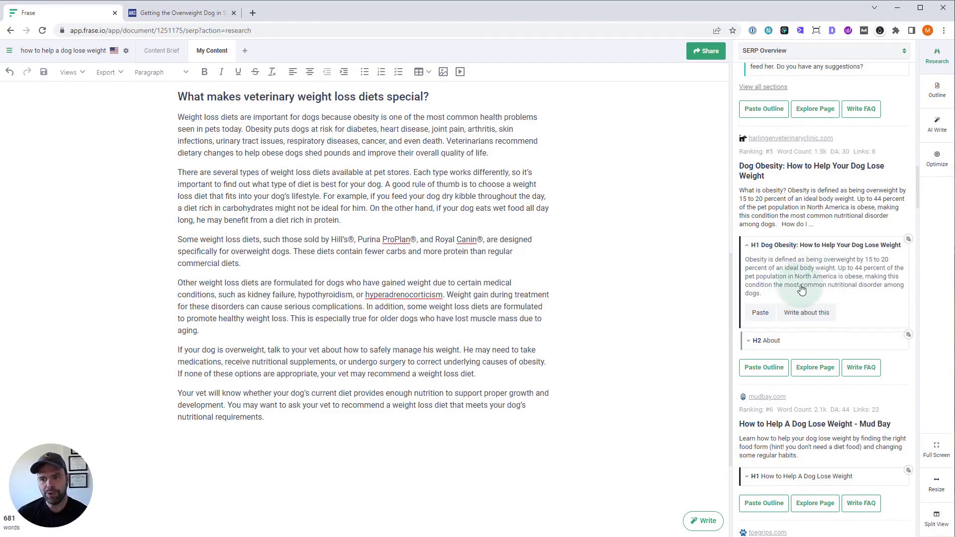
pyautogui.scroll(-4, 820, 308)
pyautogui.click(825, 276)
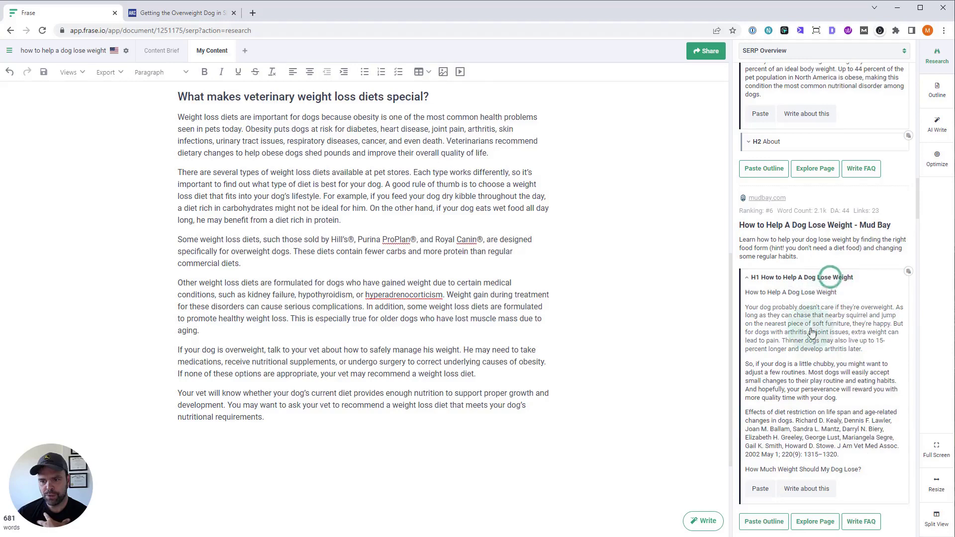
pyautogui.scroll(-2, 835, 308)
pyautogui.scroll(4, 838, 337)
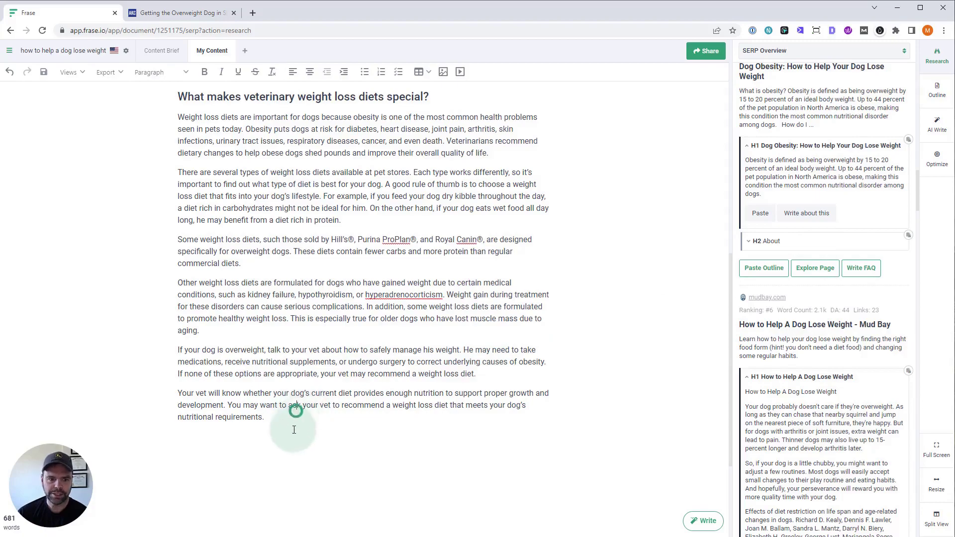
# Select all the article's body text and delete it, leaving 0 words
pyautogui.moveTo(278, 419); pyautogui.dragTo(260, 362)
pyautogui.scroll(10, 260, 362)
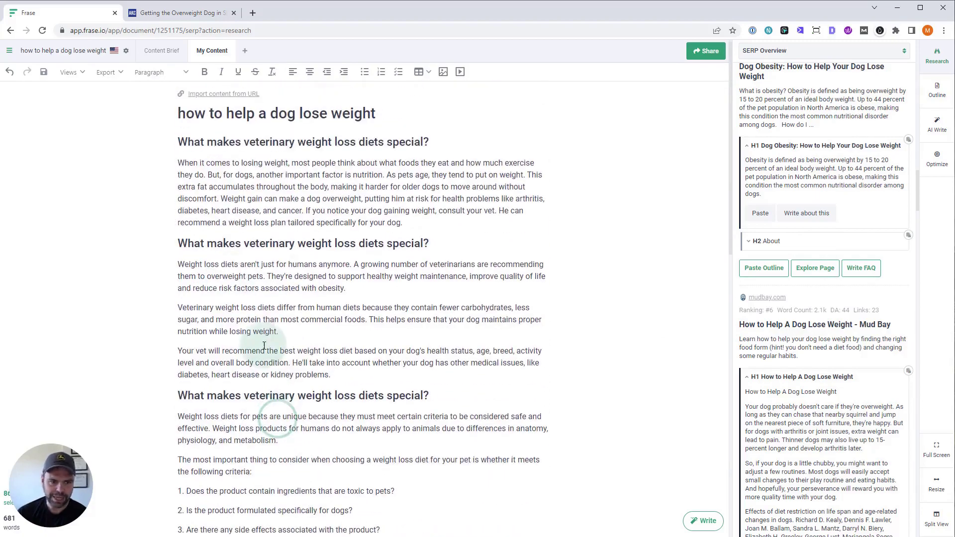
pyautogui.keyDown('shift'); pyautogui.click(177, 147); pyautogui.keyUp('shift')
pyautogui.press('BackSpace')
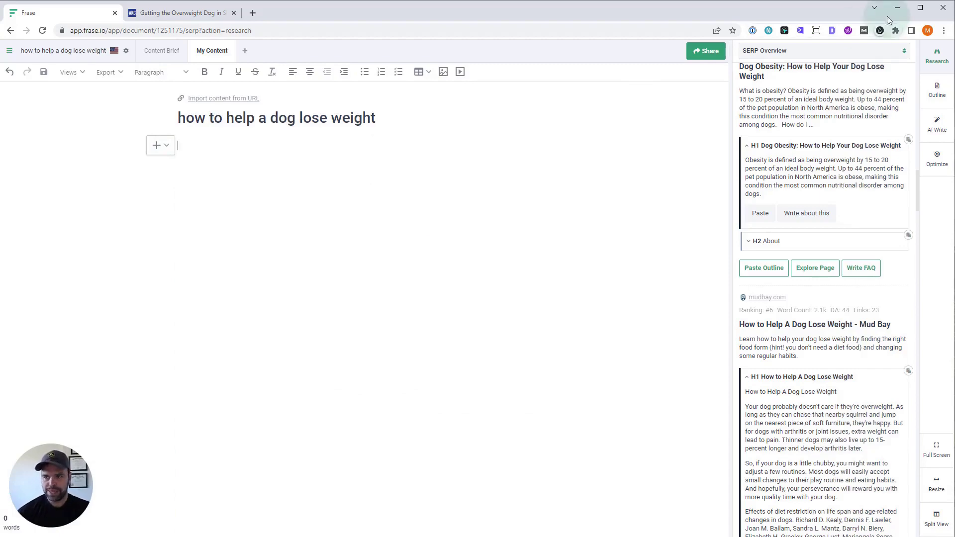
pyautogui.click(947, 98)
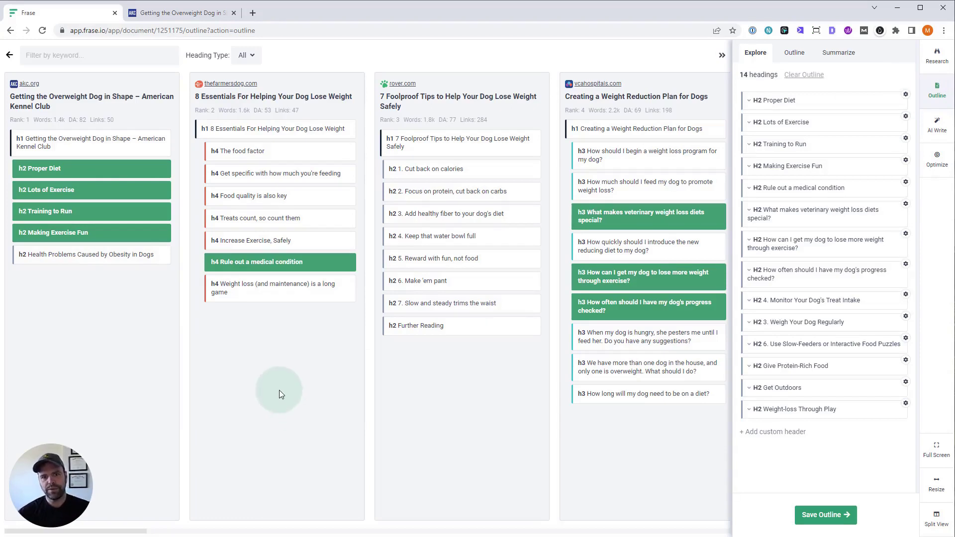
# Add the akc.org 'Keep that water bowl full' heading to the outline, then remove it
pyautogui.tripleClick(138, 528)
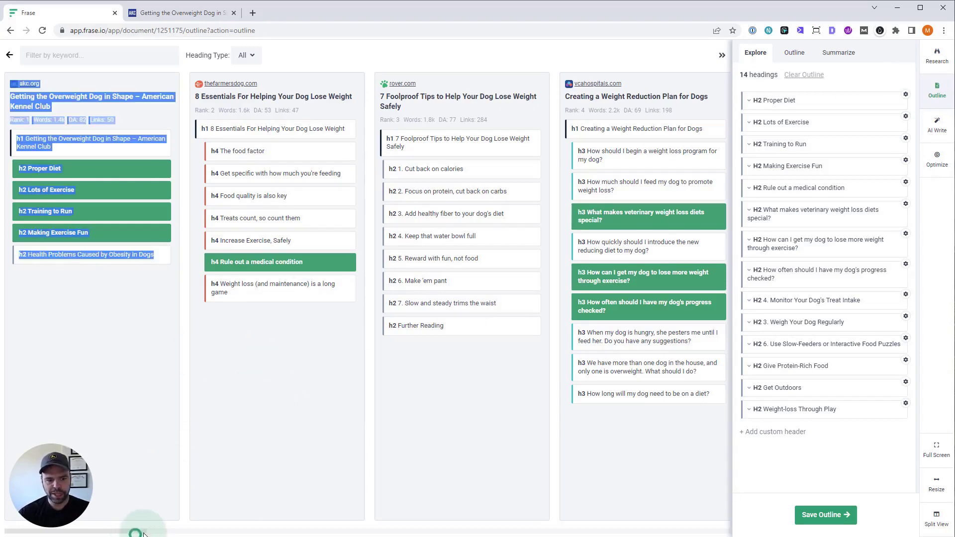
pyautogui.moveTo(139, 528); pyautogui.dragTo(252, 411)
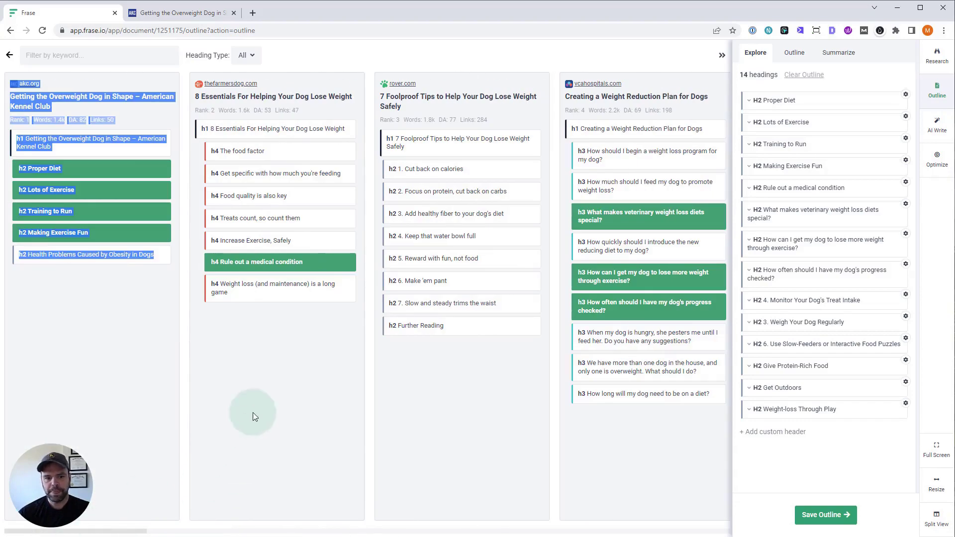
pyautogui.click(255, 396)
pyautogui.click(433, 236)
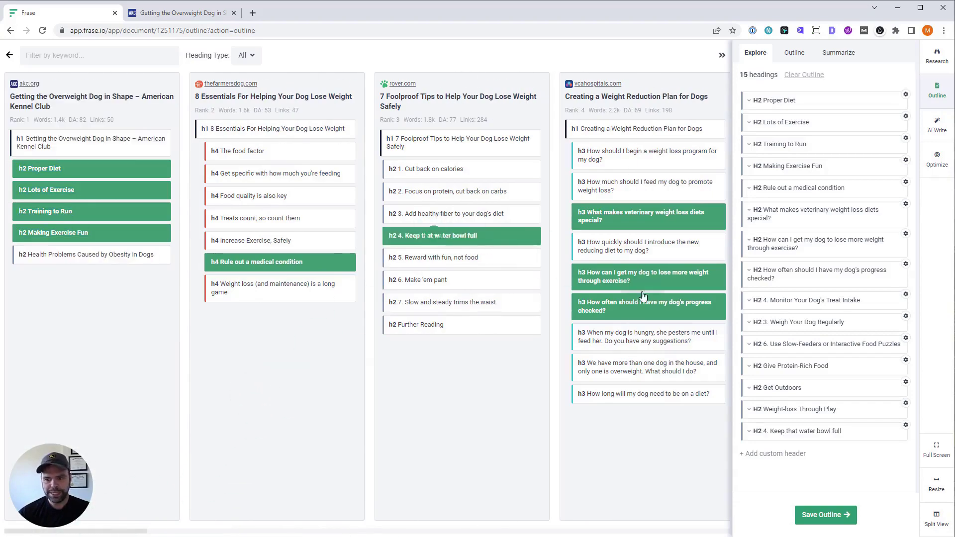
pyautogui.click(905, 426)
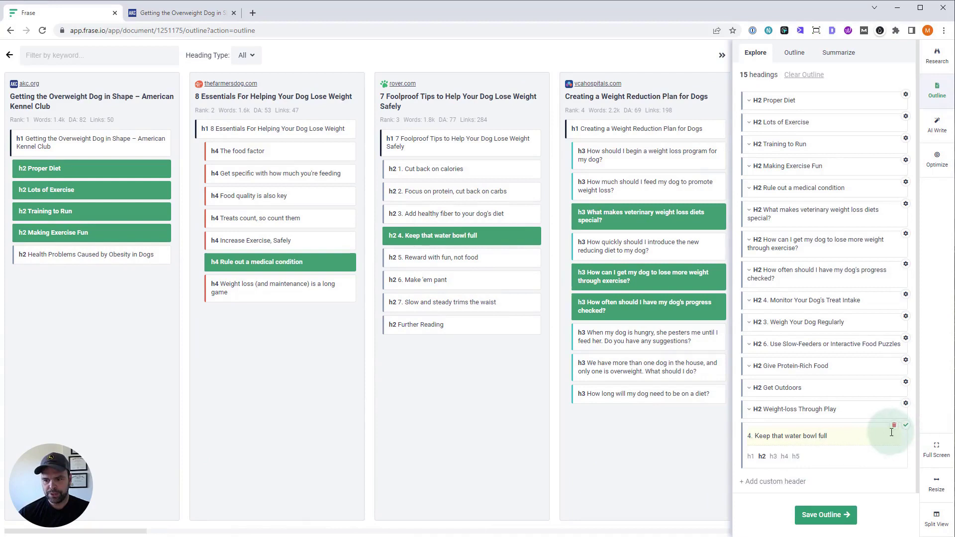
pyautogui.click(893, 427)
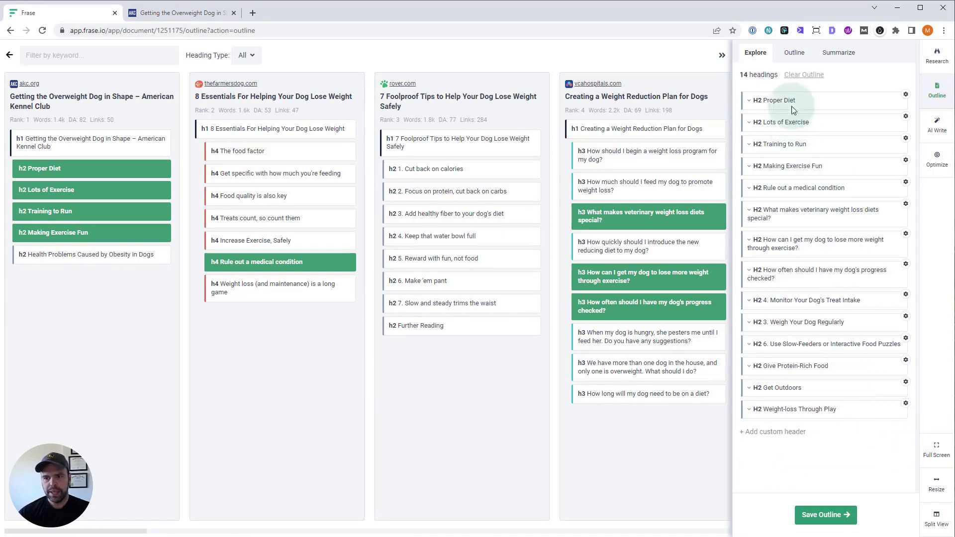
# Discard a trial vcahospitals heading and move Weight-loss Through Play above Give Protein-Rich Food
pyautogui.click(596, 159)
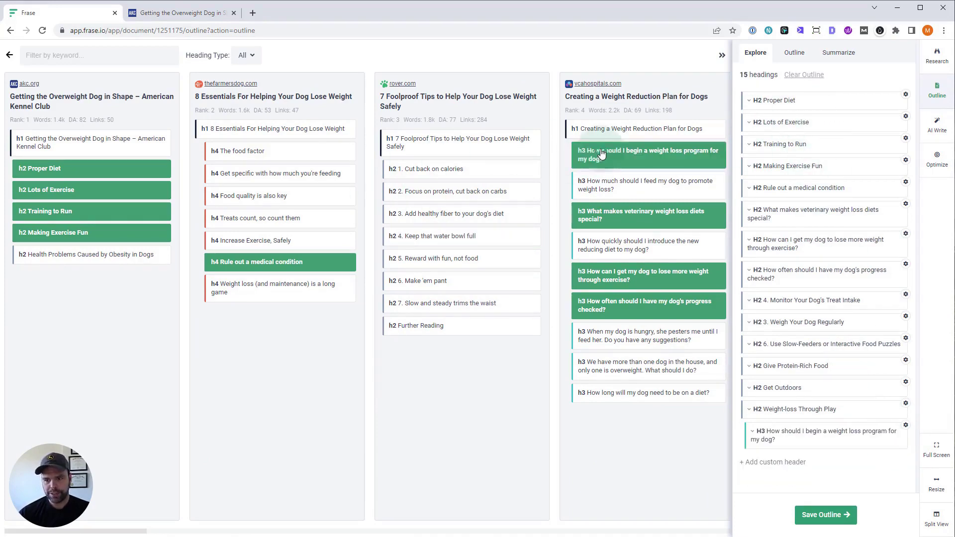
pyautogui.click(906, 425)
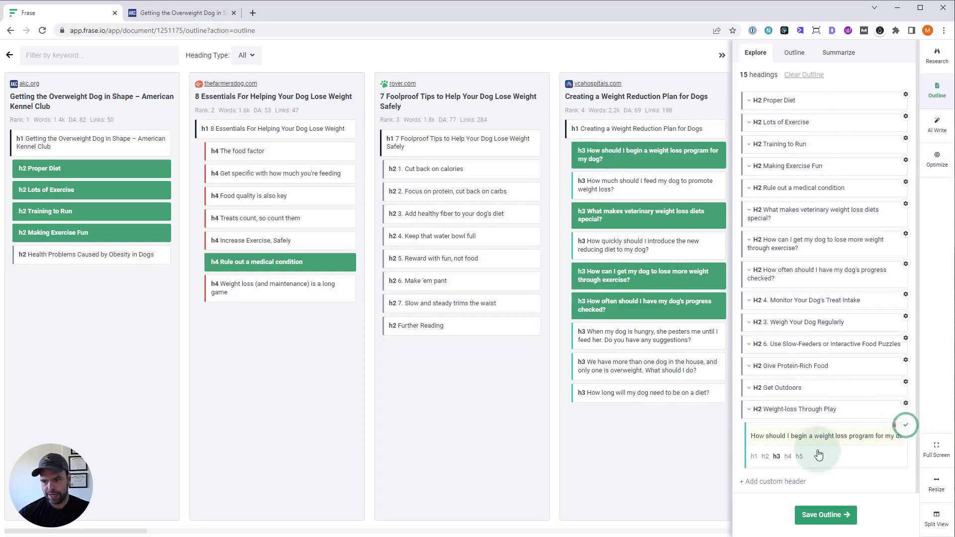
pyautogui.click(764, 457)
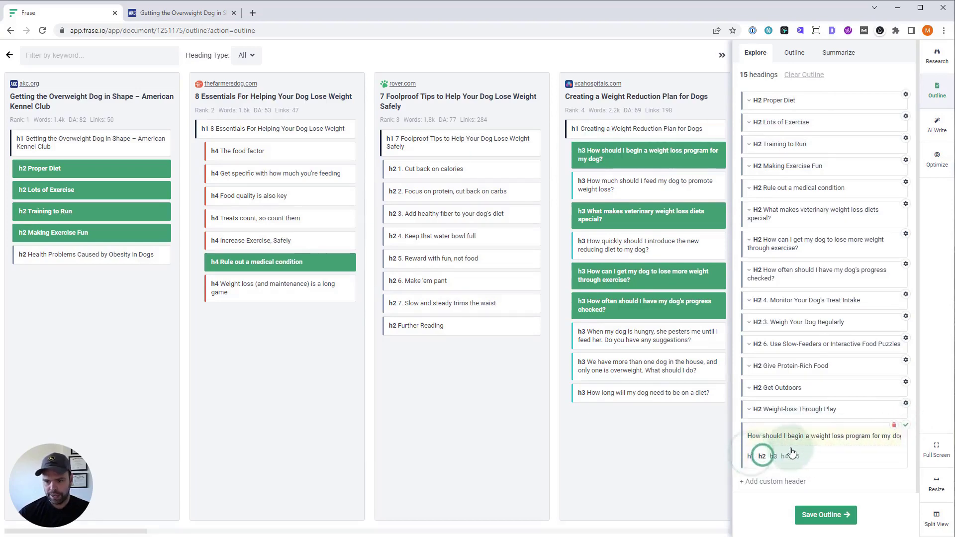
pyautogui.click(806, 436)
pyautogui.moveTo(754, 436); pyautogui.dragTo(818, 436)
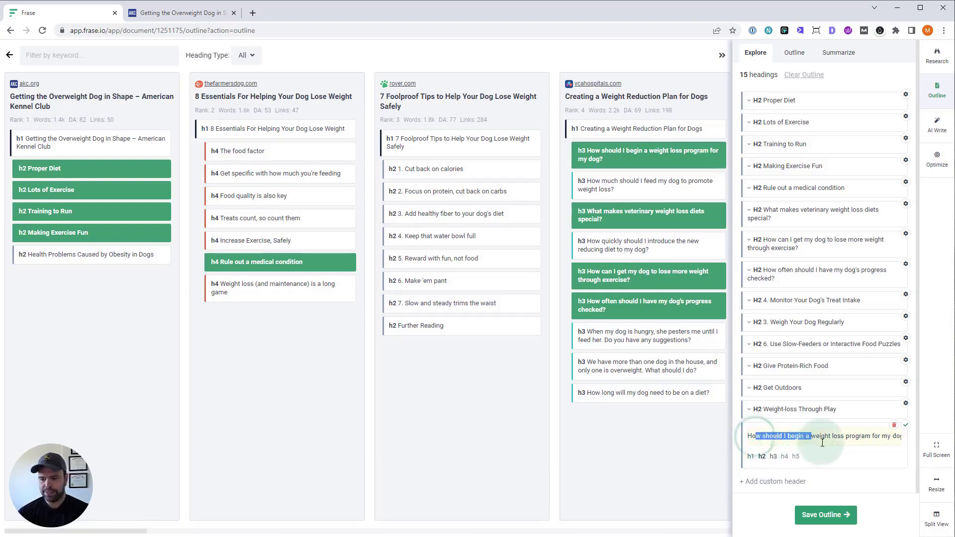
pyautogui.press('BackSpace')
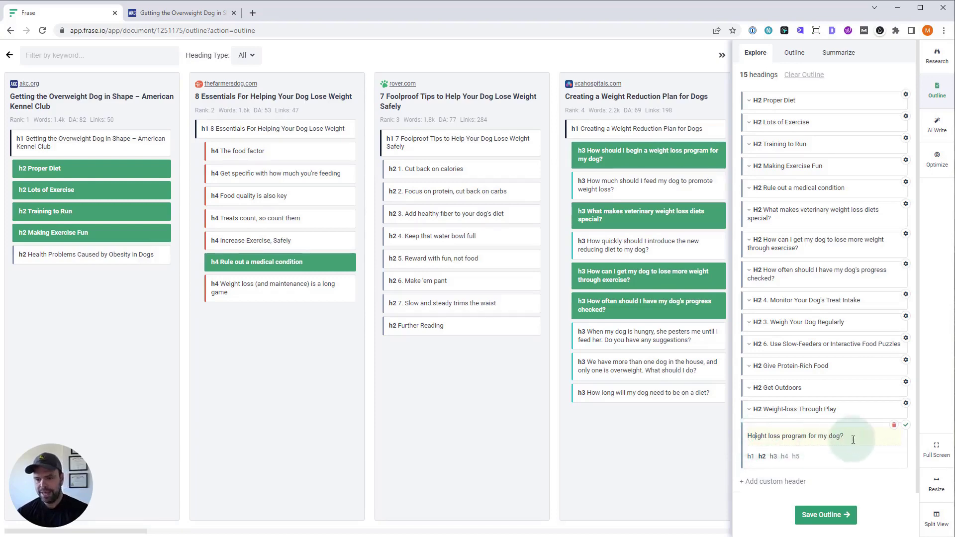
pyautogui.click(894, 427)
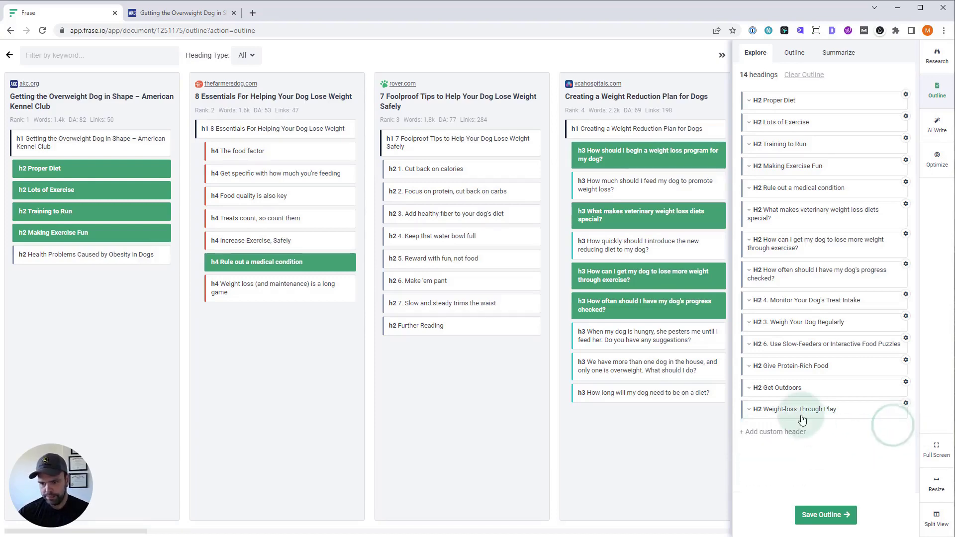
pyautogui.moveTo(801, 412); pyautogui.dragTo(805, 358)
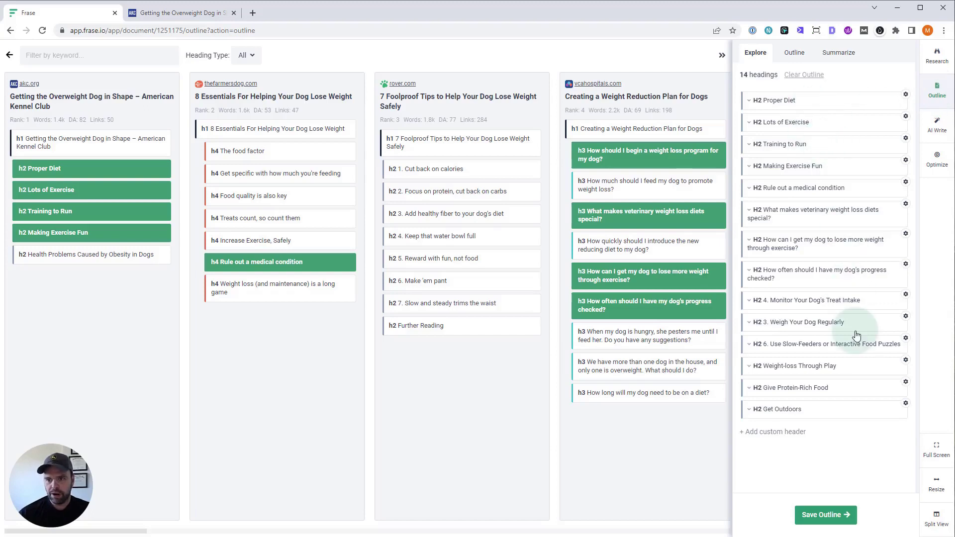
pyautogui.click(790, 51)
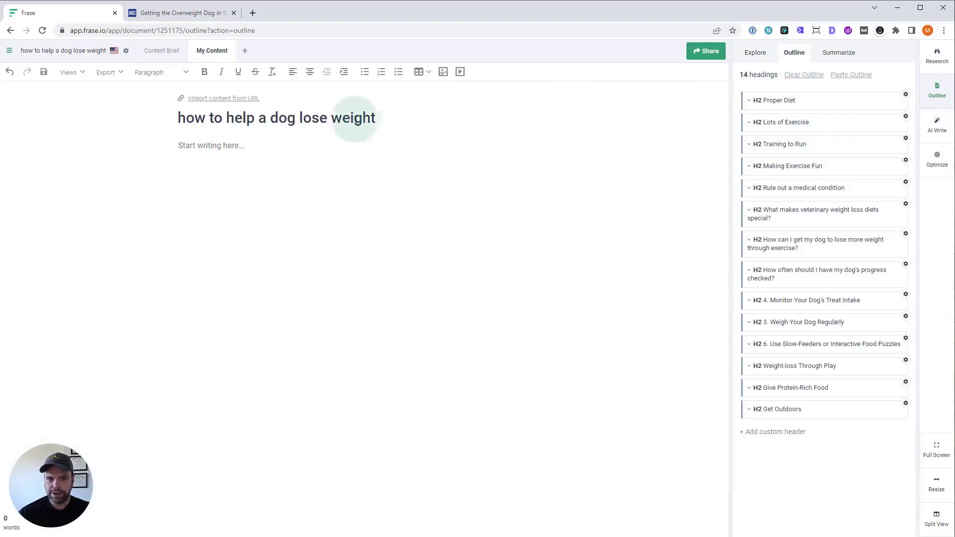
# Paste the 14 outline headings into the document, then delete them to leave the body empty
pyautogui.click(298, 141)
pyautogui.click(851, 74)
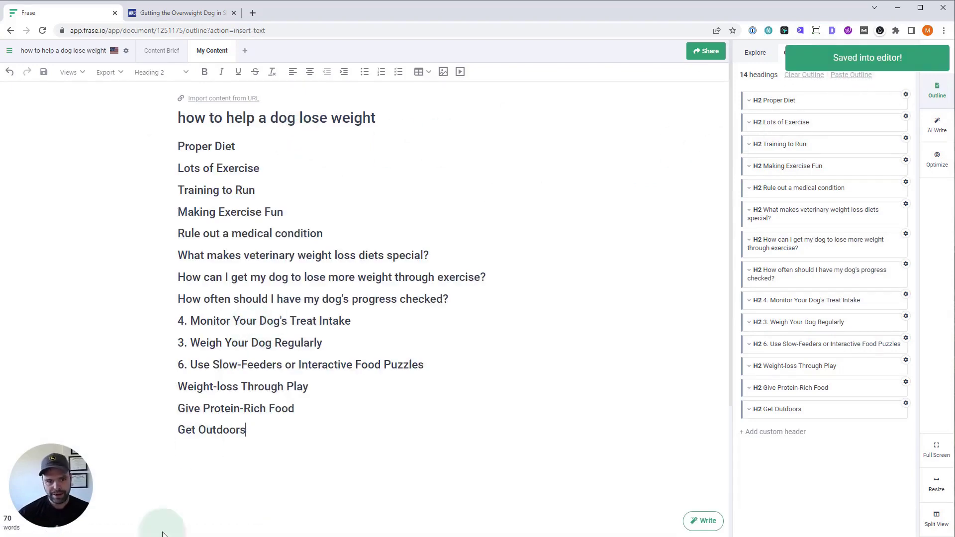
pyautogui.moveTo(267, 438); pyautogui.dragTo(174, 145)
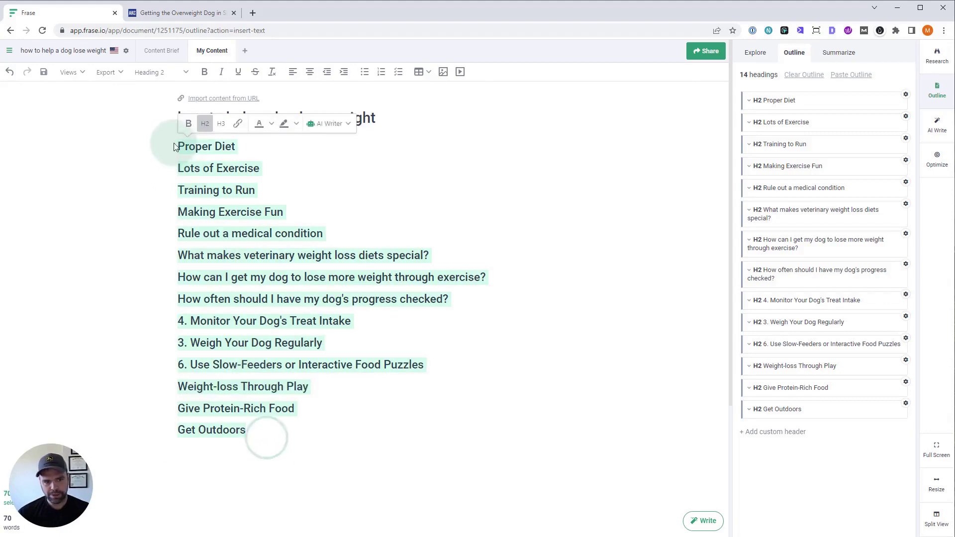
pyautogui.write('\\')
pyautogui.click(292, 169)
pyautogui.press('BackSpace')
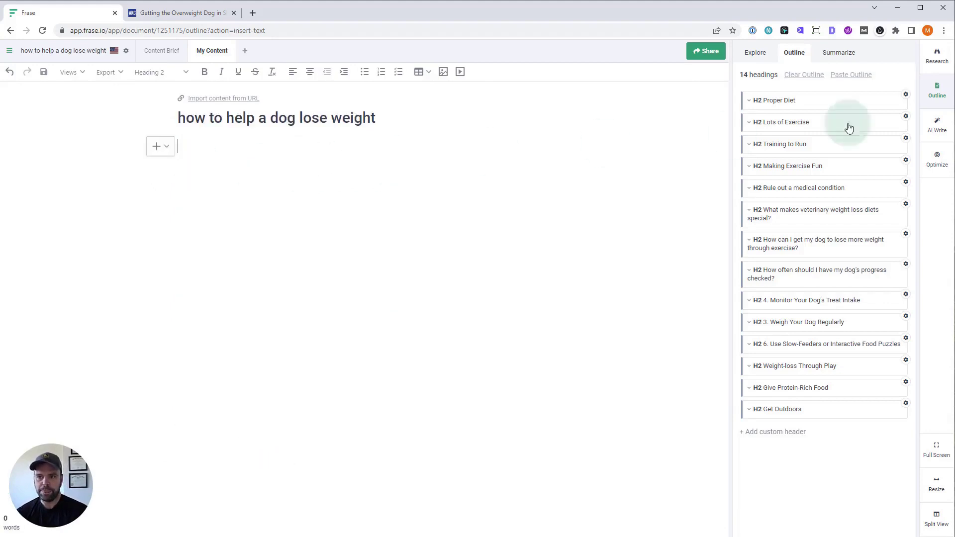
# Run Summarize to get SERP points under headings like Proper Diet and Utilize a Therapeutic Diet
pyautogui.click(848, 52)
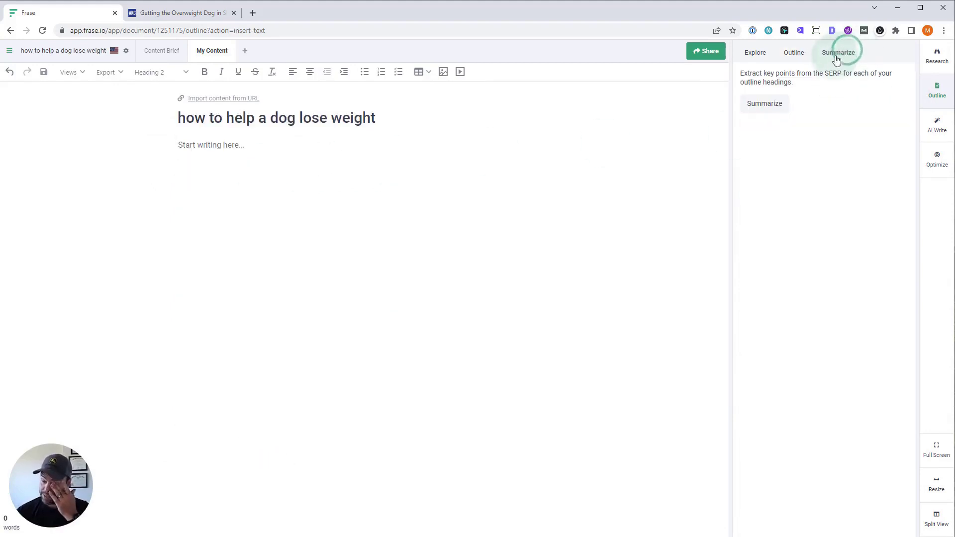
pyautogui.click(788, 106)
pyautogui.click(806, 171)
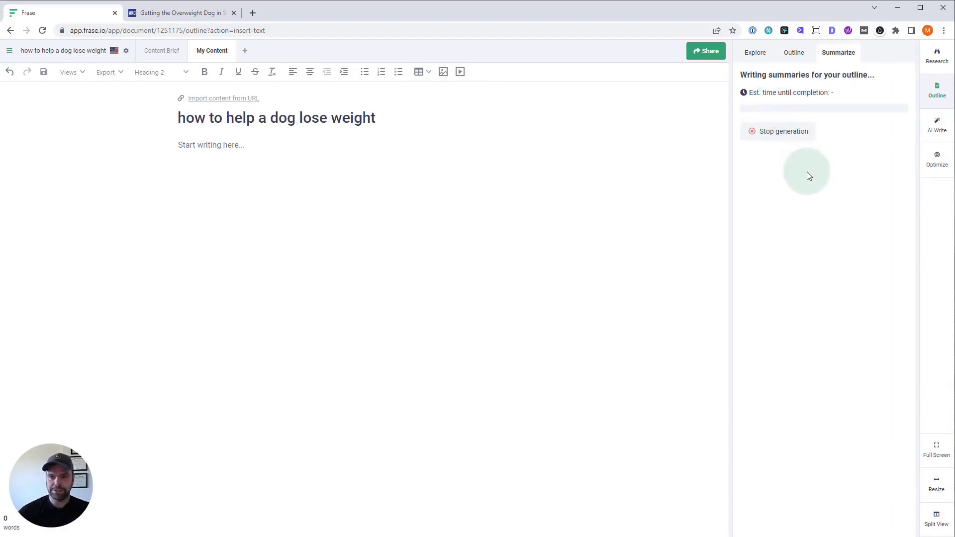
pyautogui.click(863, 323)
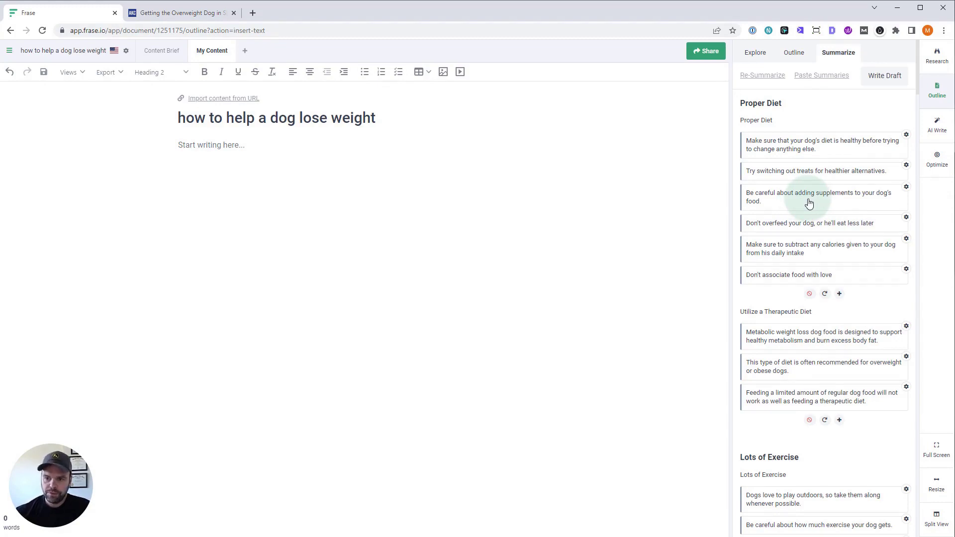
pyautogui.click(756, 52)
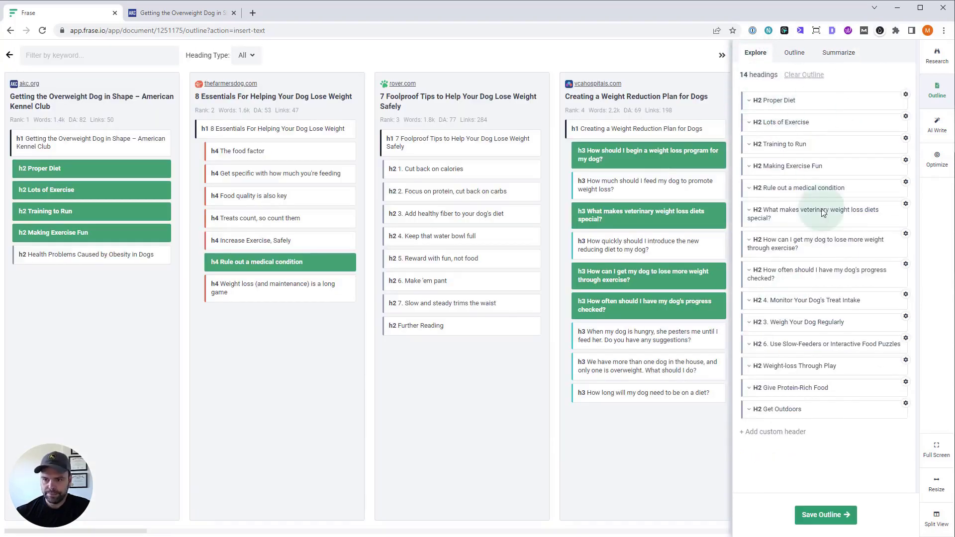
pyautogui.click(748, 102)
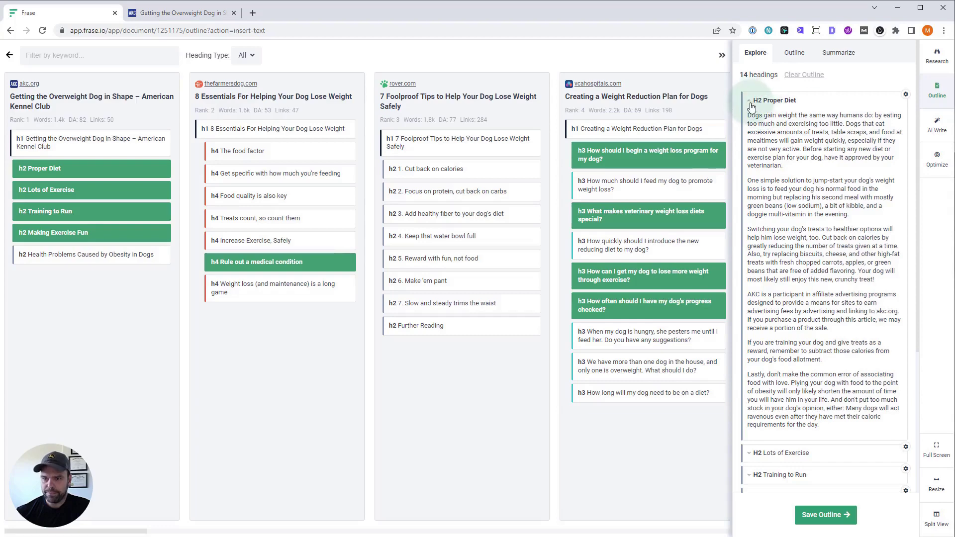
pyautogui.click(748, 102)
pyautogui.click(830, 53)
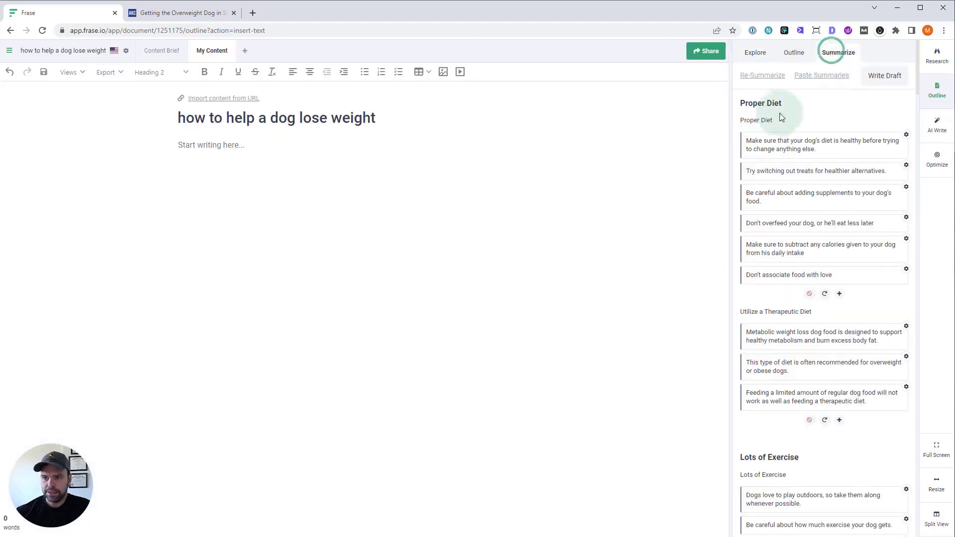
pyautogui.click(769, 123)
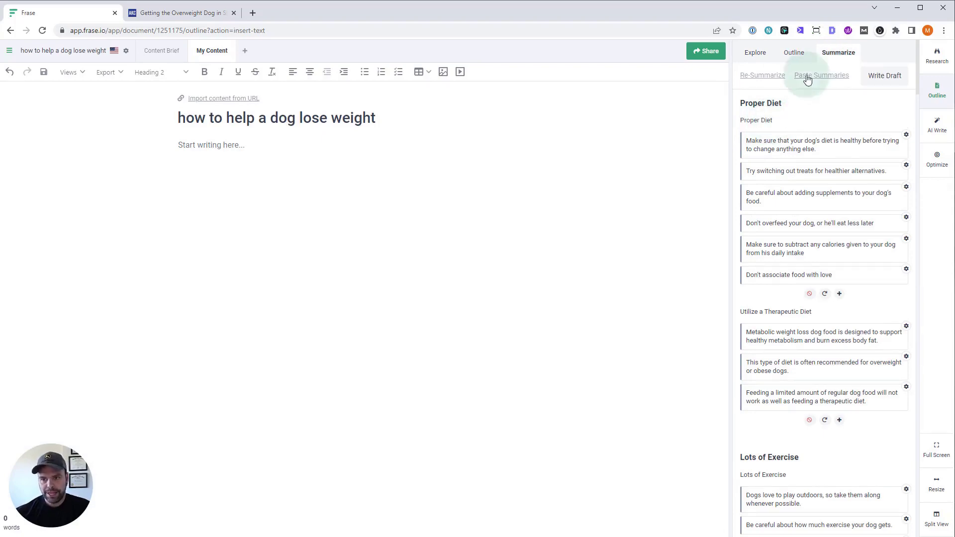
pyautogui.click(755, 53)
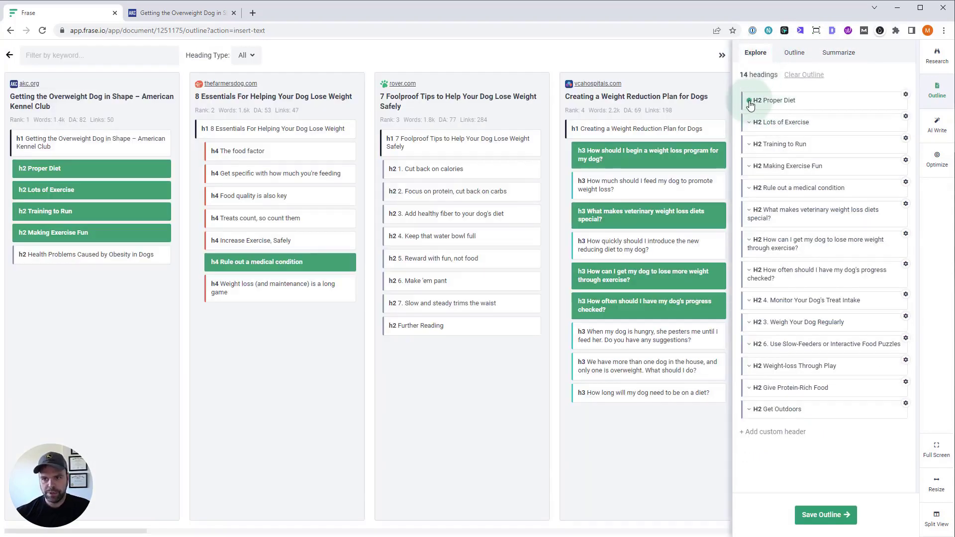
pyautogui.click(749, 100)
pyautogui.click(155, 127)
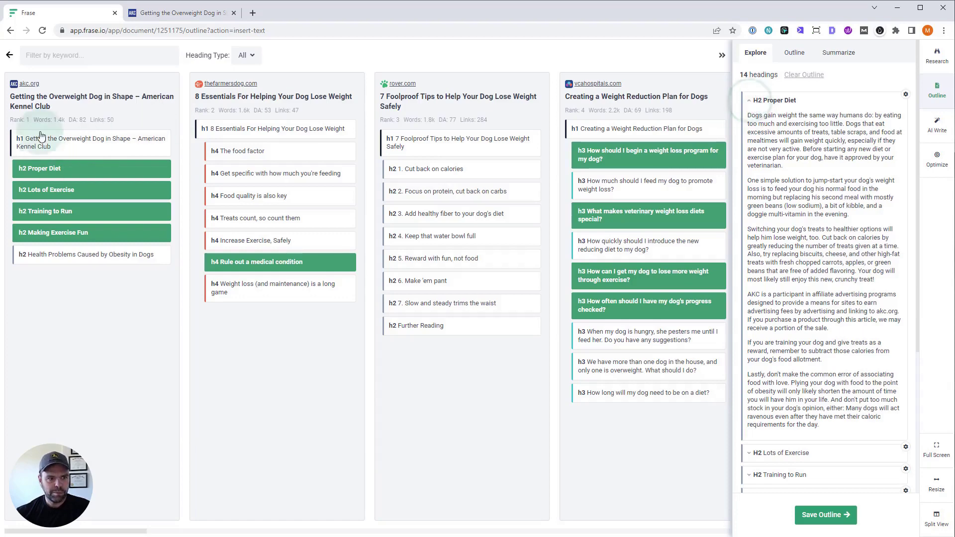
pyautogui.click(749, 100)
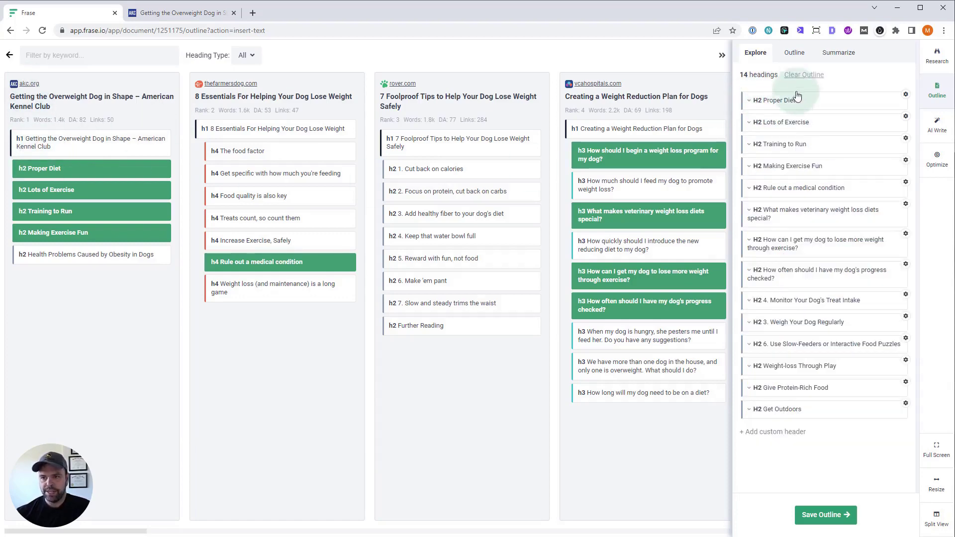
pyautogui.click(798, 55)
pyautogui.click(837, 53)
pyautogui.click(787, 143)
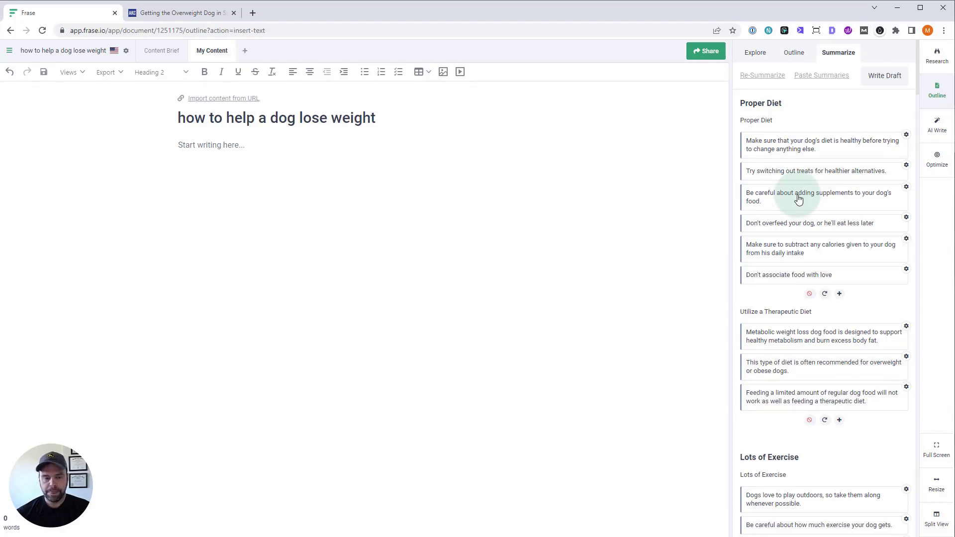
pyautogui.click(252, 145)
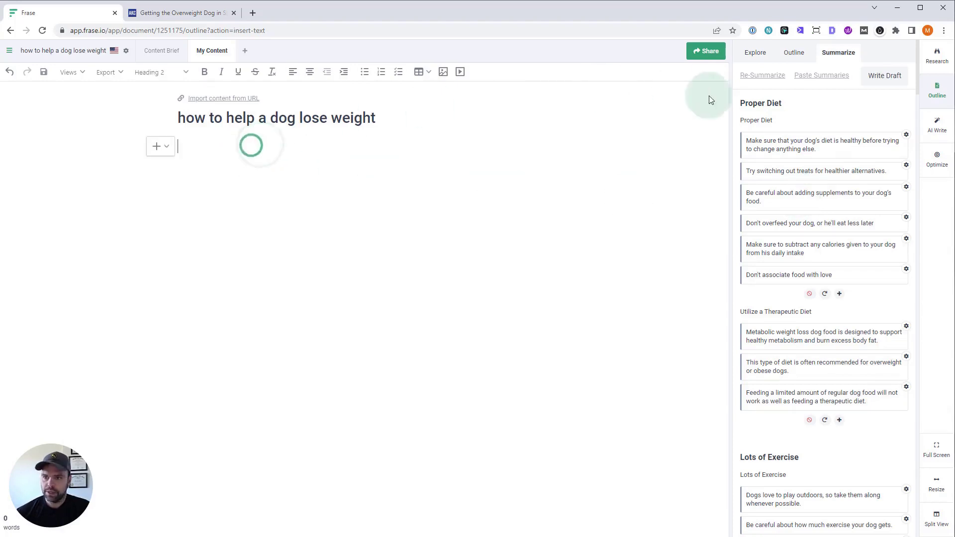
pyautogui.click(821, 75)
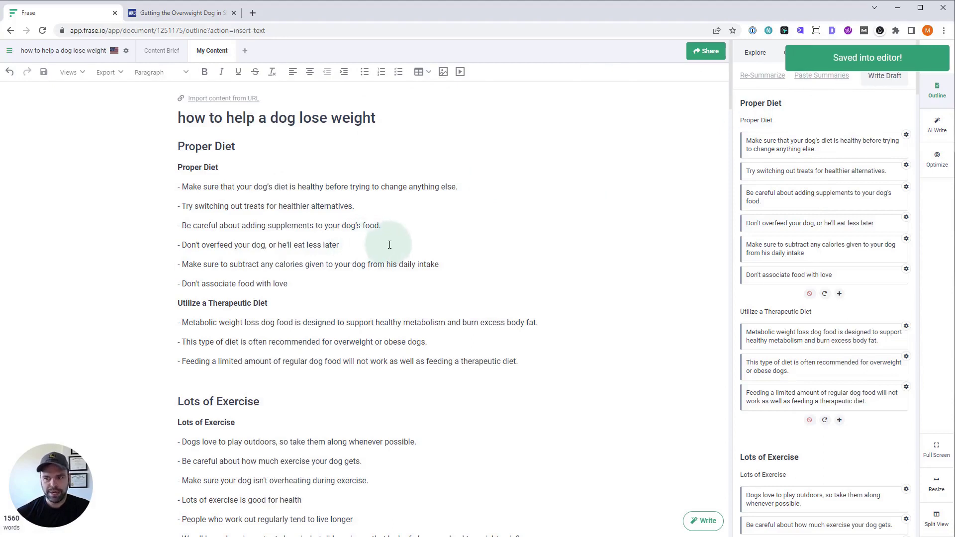
pyautogui.click(906, 135)
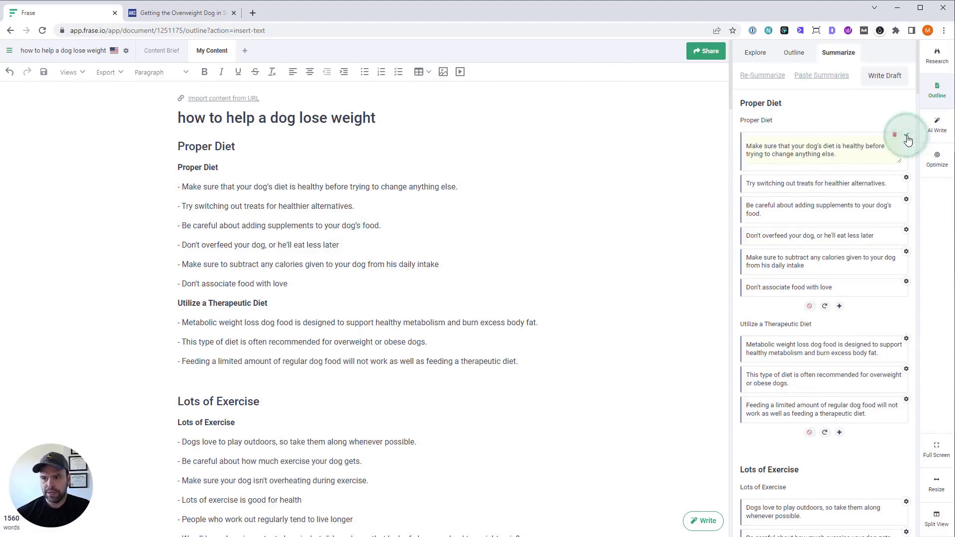
pyautogui.click(906, 136)
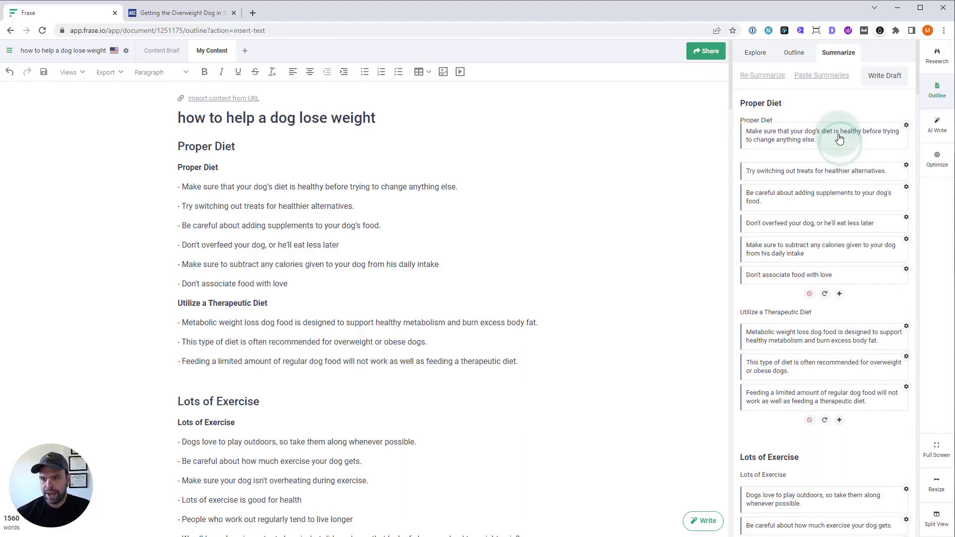
pyautogui.click(825, 295)
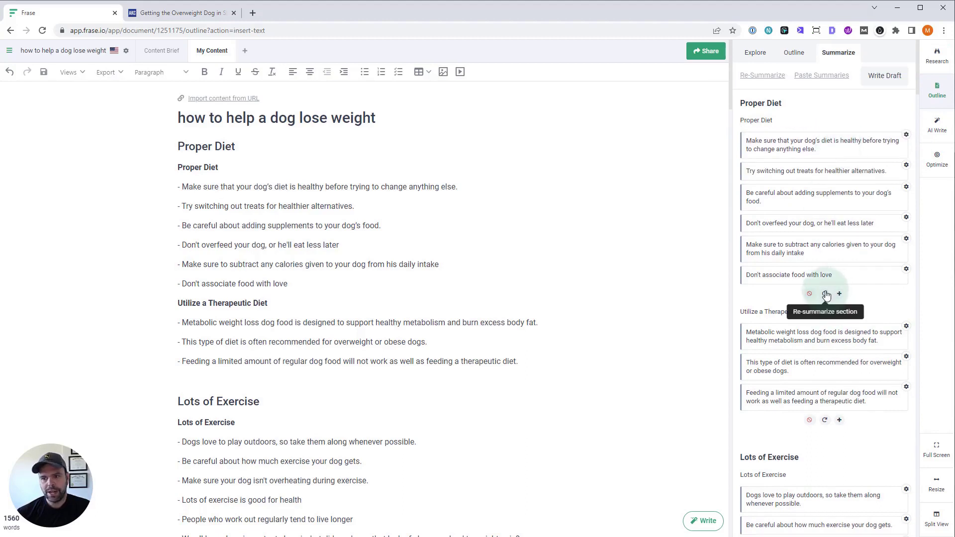
pyautogui.click(835, 258)
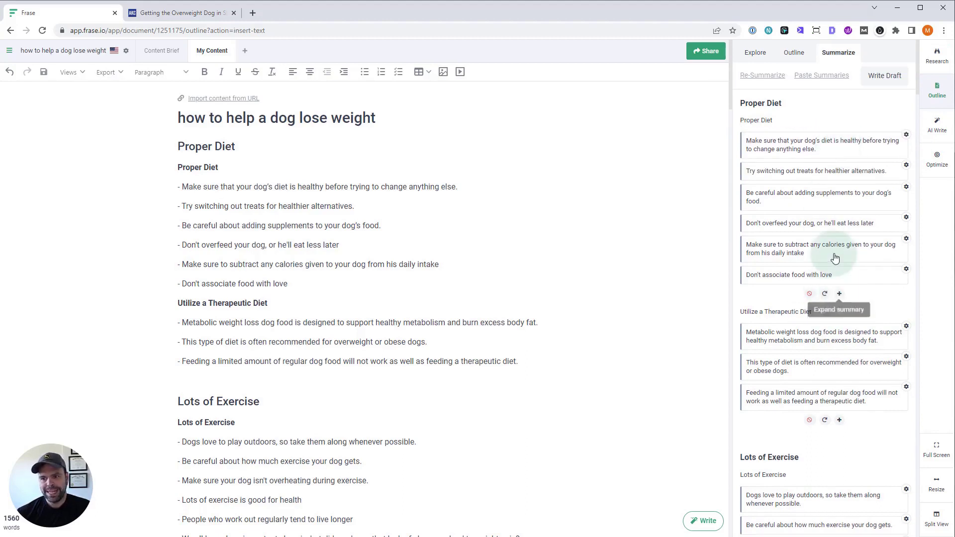
pyautogui.click(845, 276)
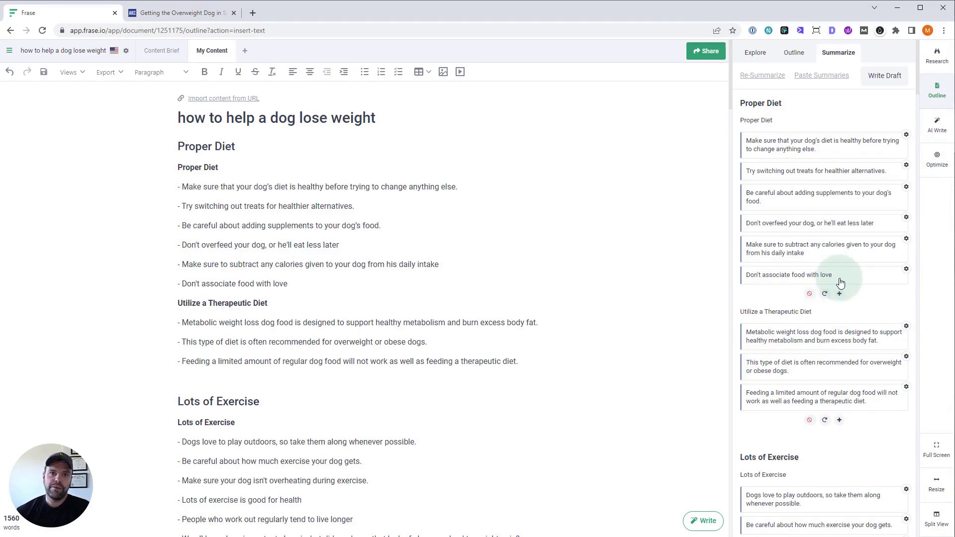
pyautogui.scroll(-20, 378, 308)
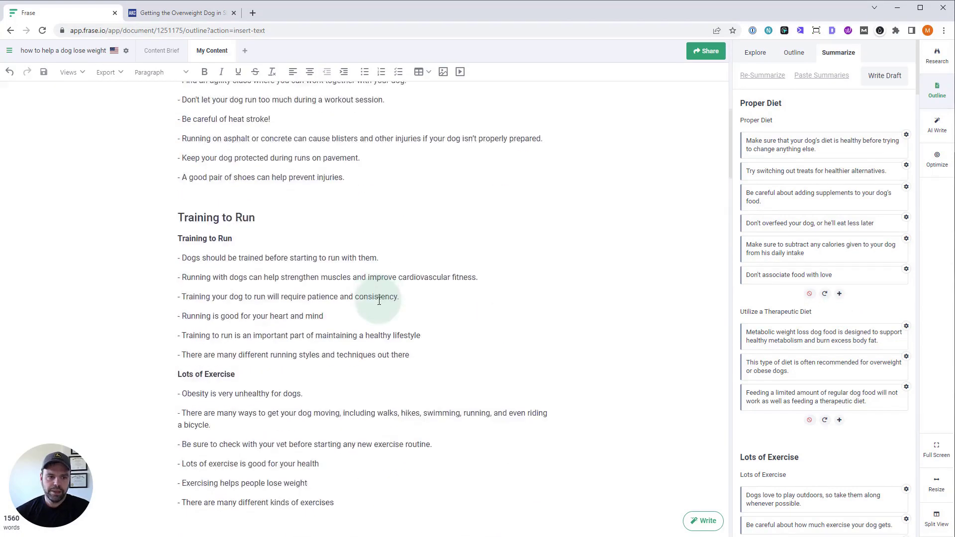
pyautogui.scroll(20, 373, 316)
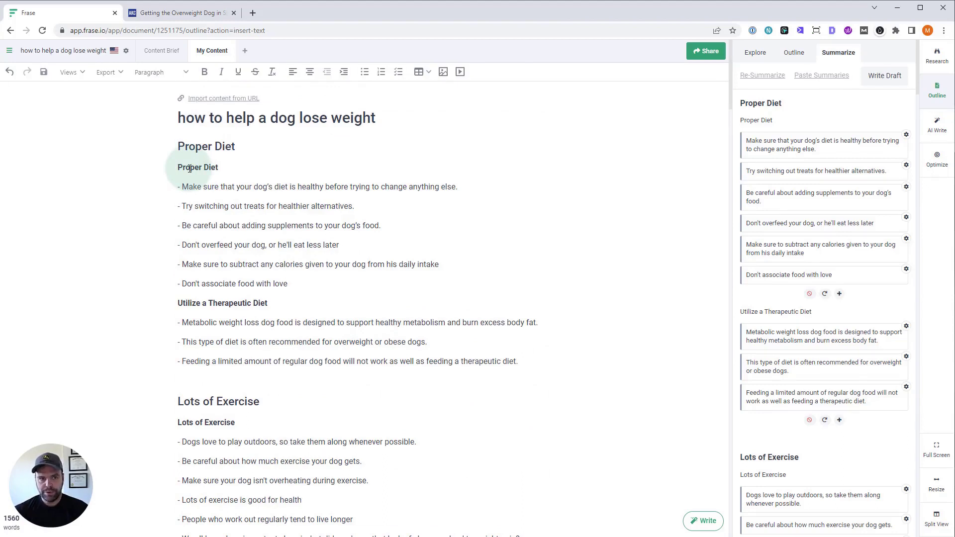
# Select all the outline text and preview the Content Brief before returning to My Content
pyautogui.click(233, 203)
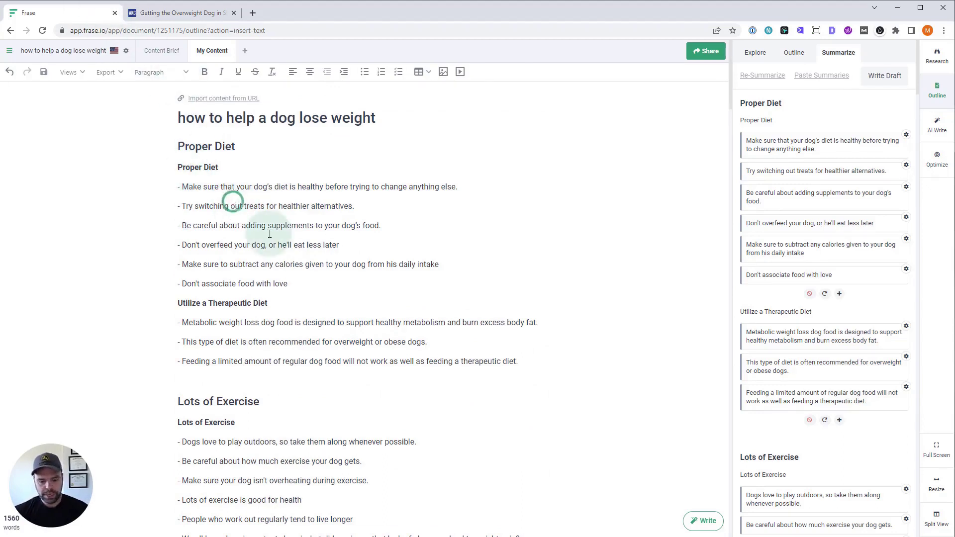
pyautogui.hotkey('ctrl', 'a')
pyautogui.click(162, 50)
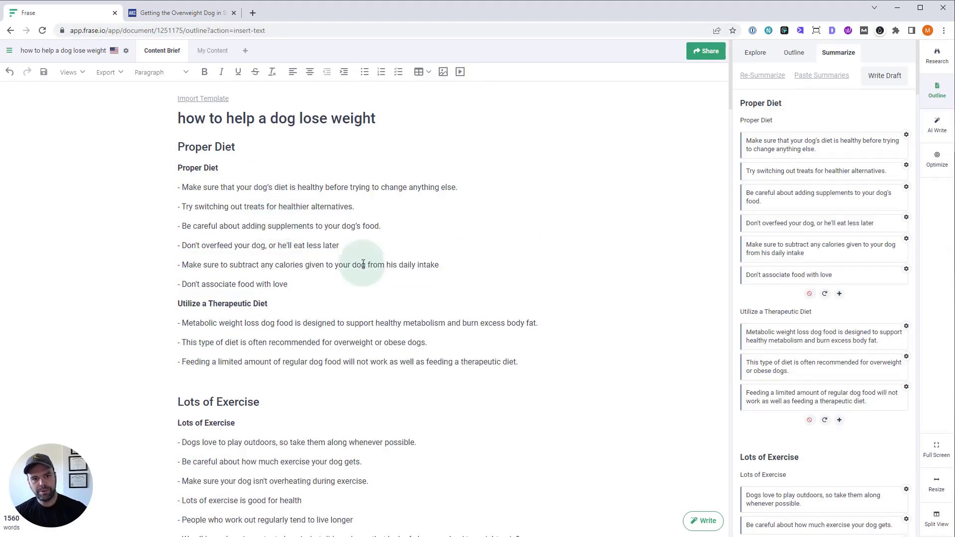
pyautogui.click(202, 55)
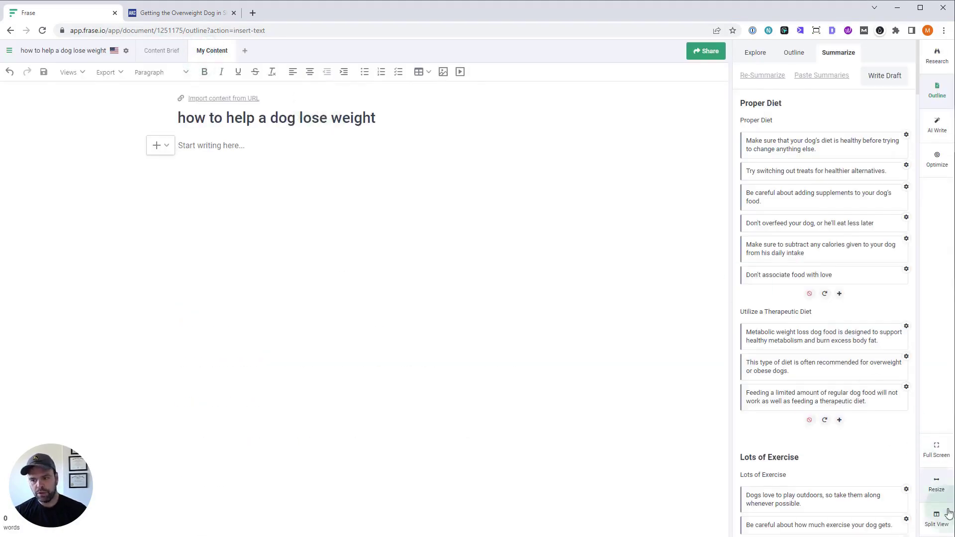
# Show the brief in Split View beside the empty draft and open its Share dialog
pyautogui.click(936, 519)
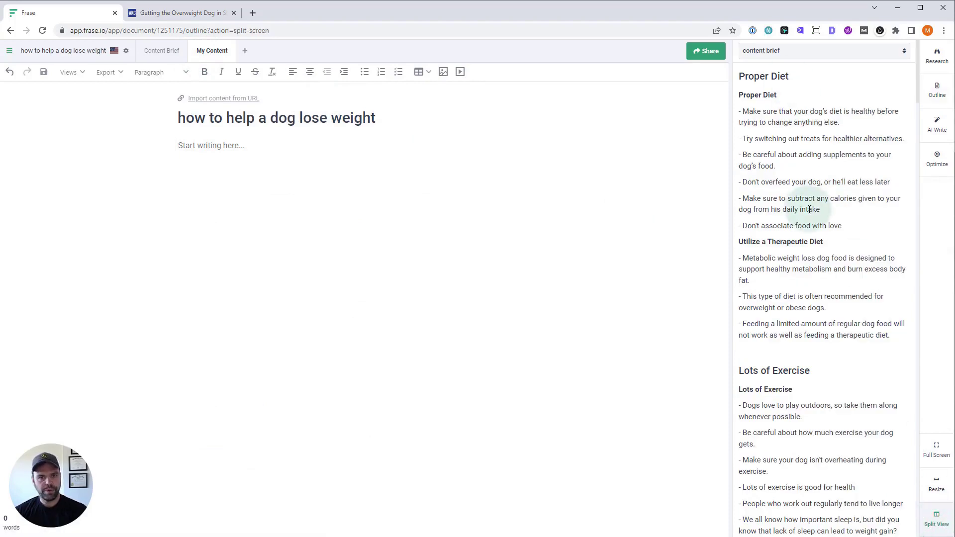
pyautogui.click(240, 144)
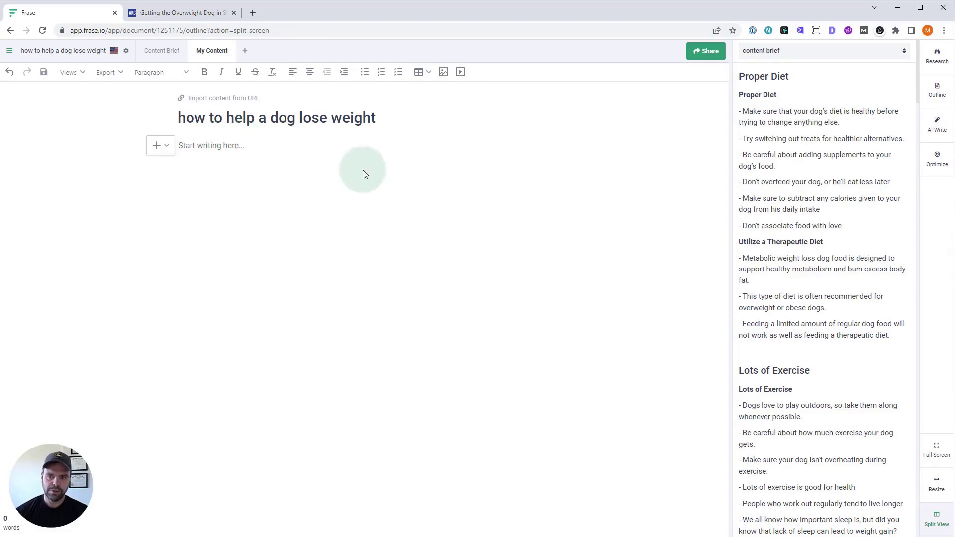
pyautogui.click(816, 182)
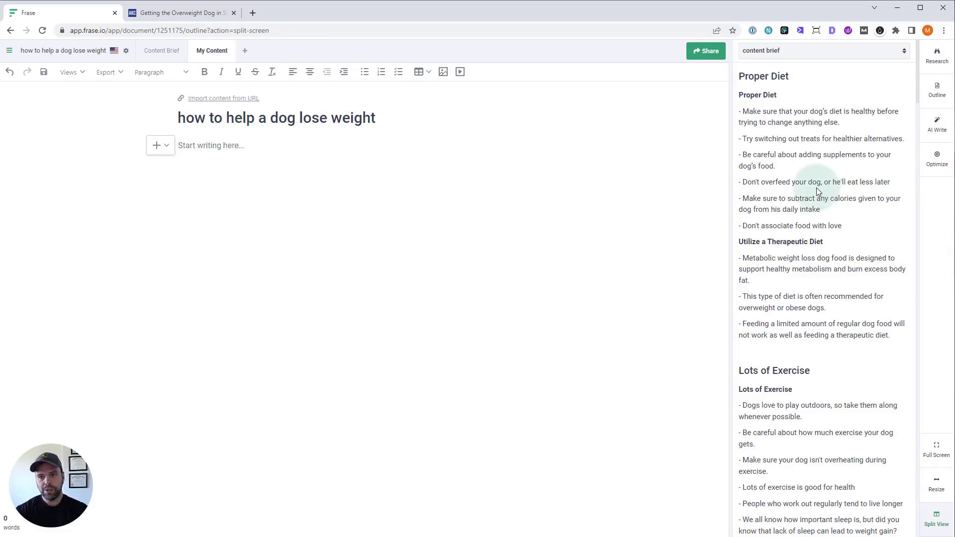
pyautogui.click(706, 51)
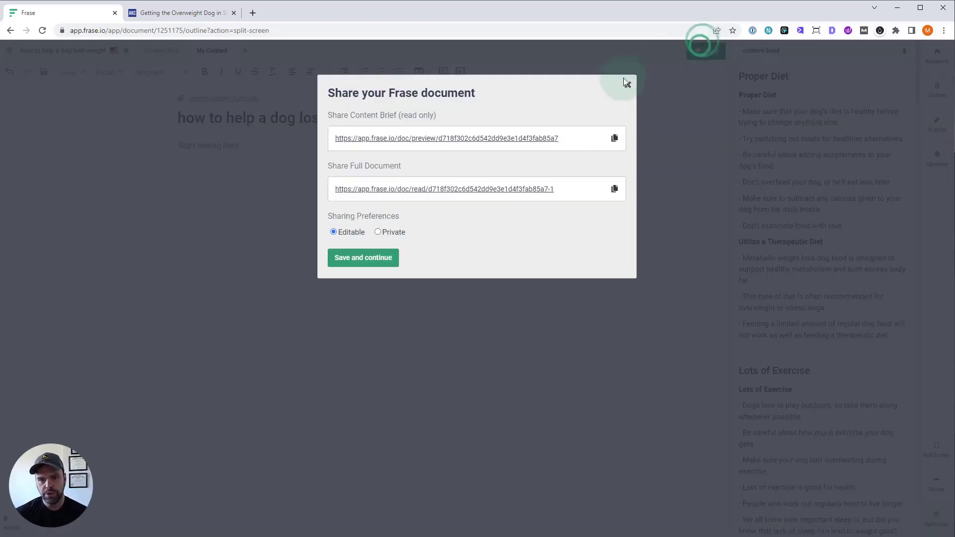
# Close the Share dialog and show the outline's Proper Diet summary points beside the empty draft
pyautogui.click(628, 85)
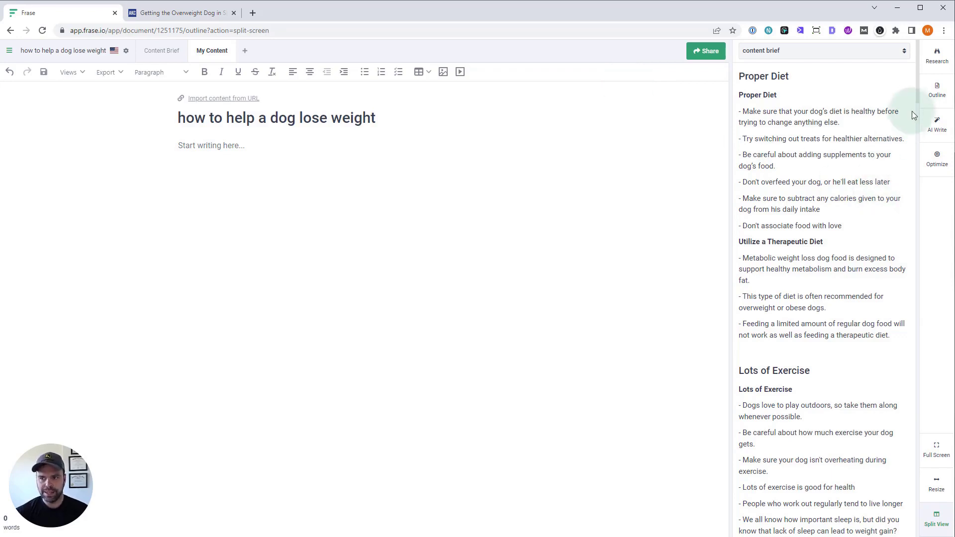
pyautogui.click(936, 90)
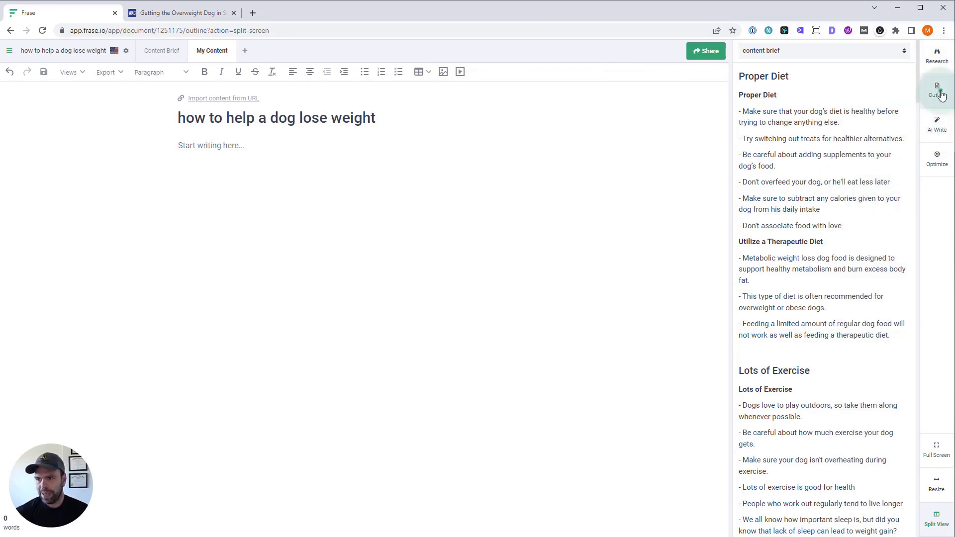
pyautogui.click(663, 186)
pyautogui.click(249, 144)
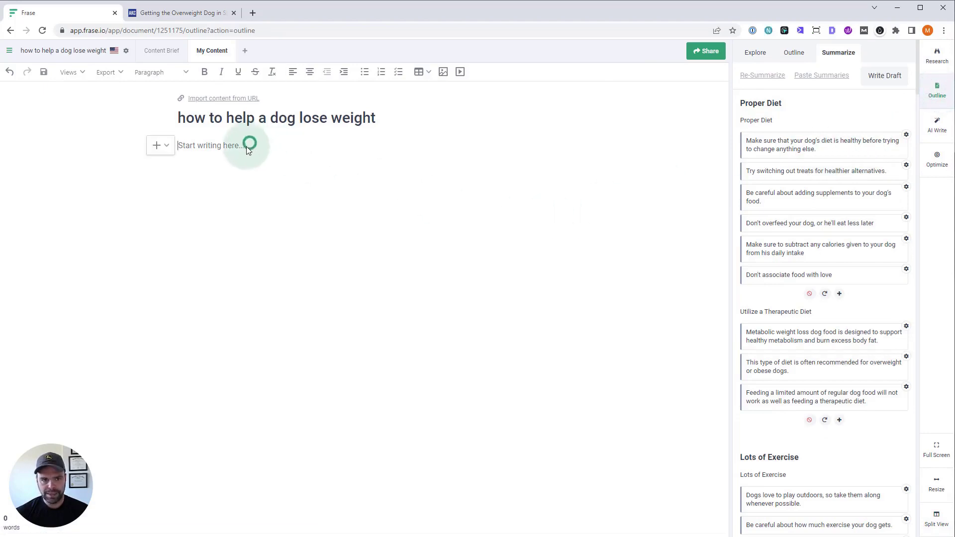
pyautogui.click(889, 77)
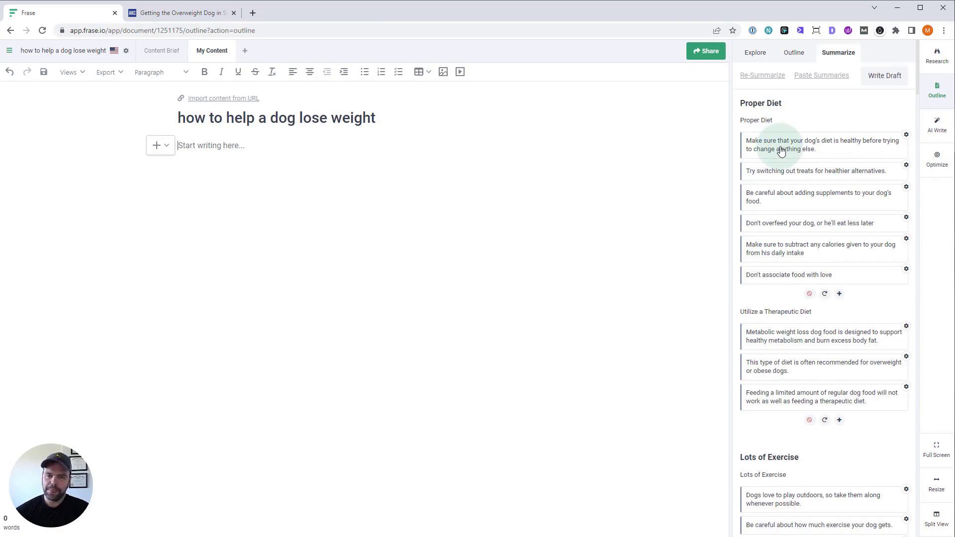
pyautogui.click(753, 54)
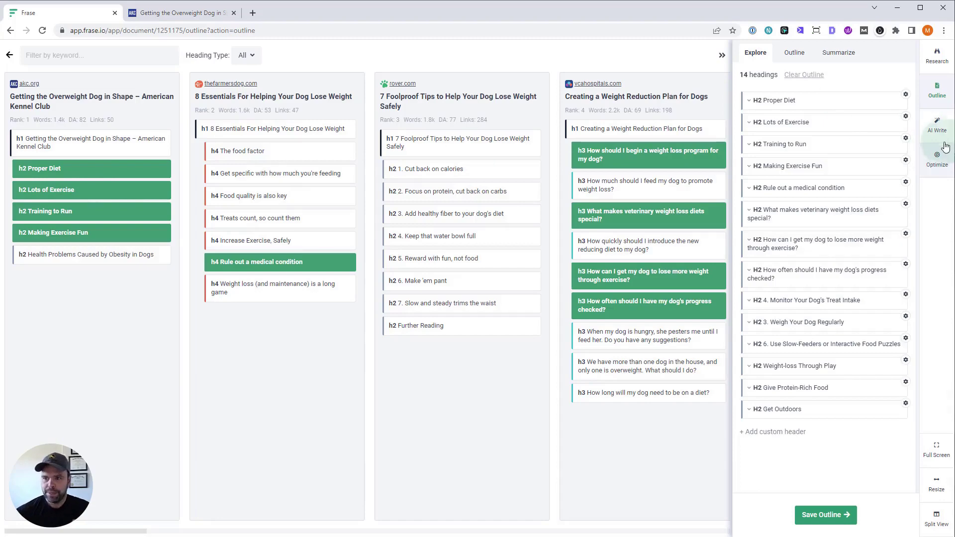
pyautogui.click(838, 52)
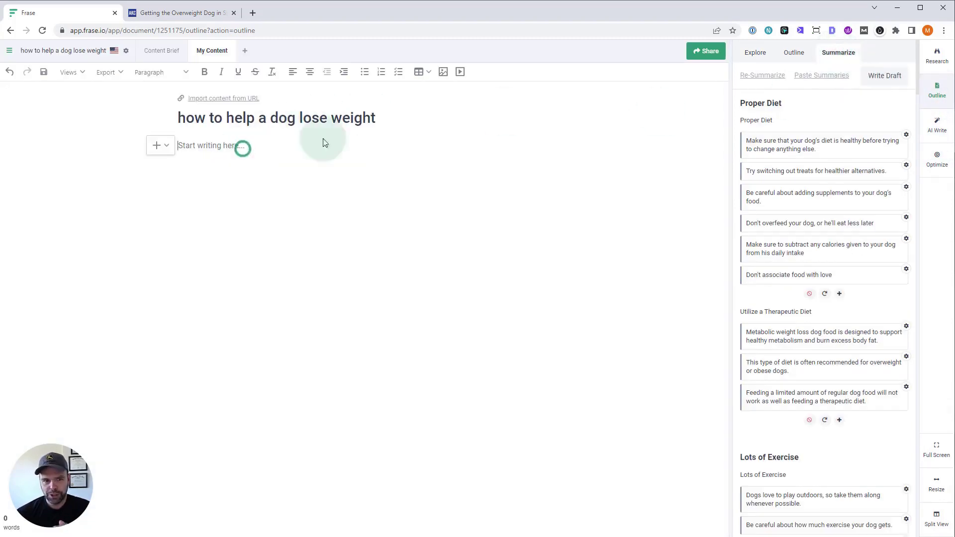
# Run Write Draft from the Summarize panel to fill the article with a 2,218-word AI draft
pyautogui.click(887, 77)
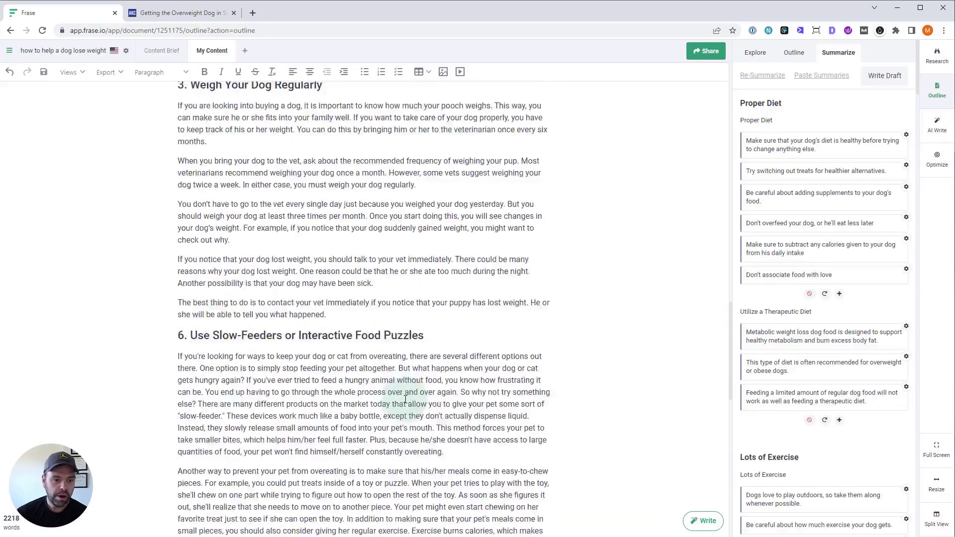
# Delete the '6.', '3.' and '4.' prefixes from the Slow-Feeders, Weigh Your Dog Regularly and Treat Intake headings
pyautogui.scroll(-5, 399, 390)
pyautogui.scroll(-5, 378, 414)
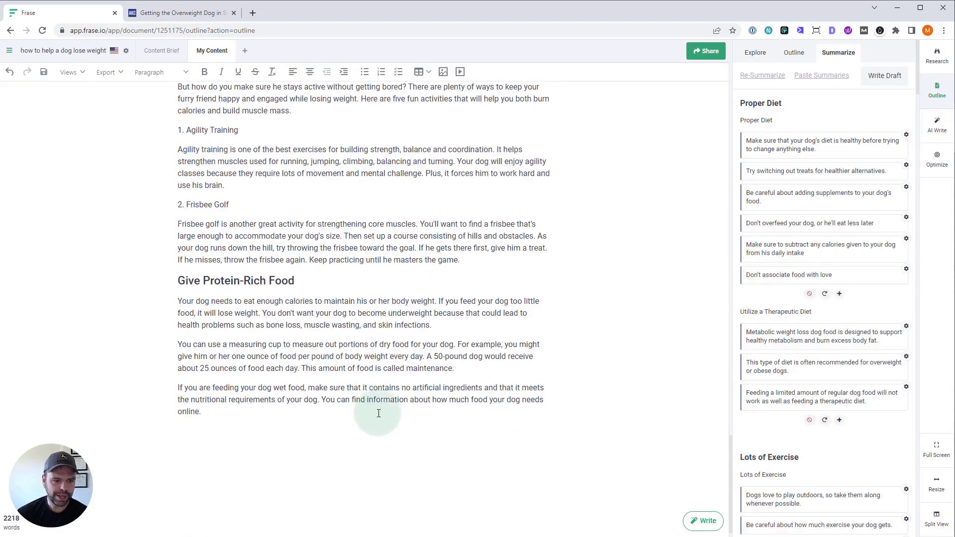
pyautogui.scroll(15, 375, 418)
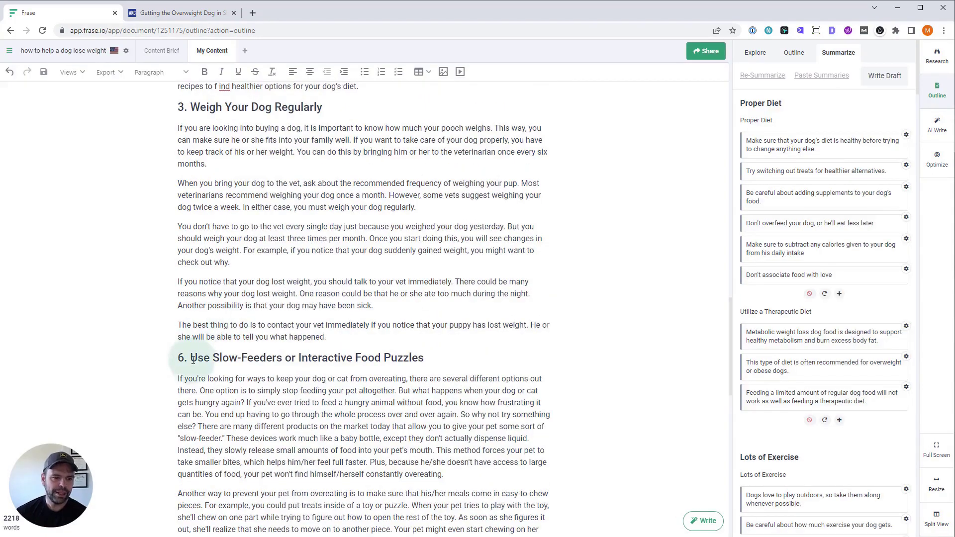
pyautogui.moveTo(190, 358); pyautogui.dragTo(177, 358)
pyautogui.press('BackSpace')
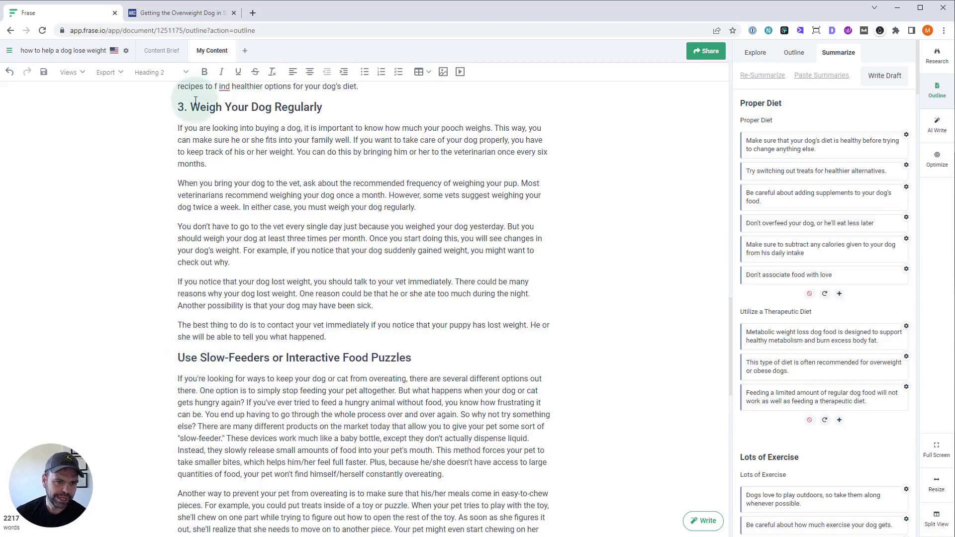
pyautogui.moveTo(191, 107); pyautogui.dragTo(178, 107)
pyautogui.press('BackSpace')
pyautogui.scroll(4, 220, 329)
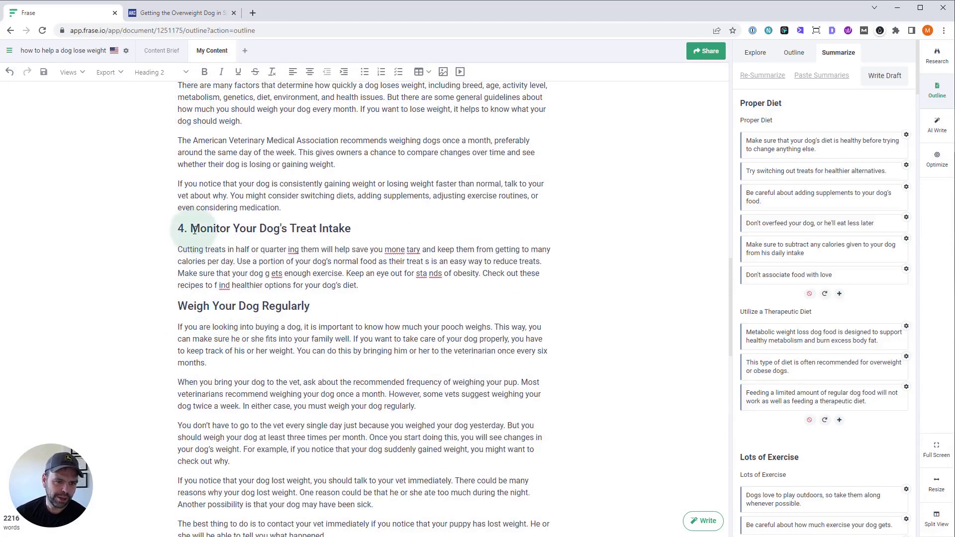
pyautogui.moveTo(191, 228); pyautogui.dragTo(177, 228)
pyautogui.press('BackSpace')
# Check the draft's topic optimization score, now 47% at 2215 words
pyautogui.scroll(4, 189, 229)
pyautogui.scroll(8, 214, 329)
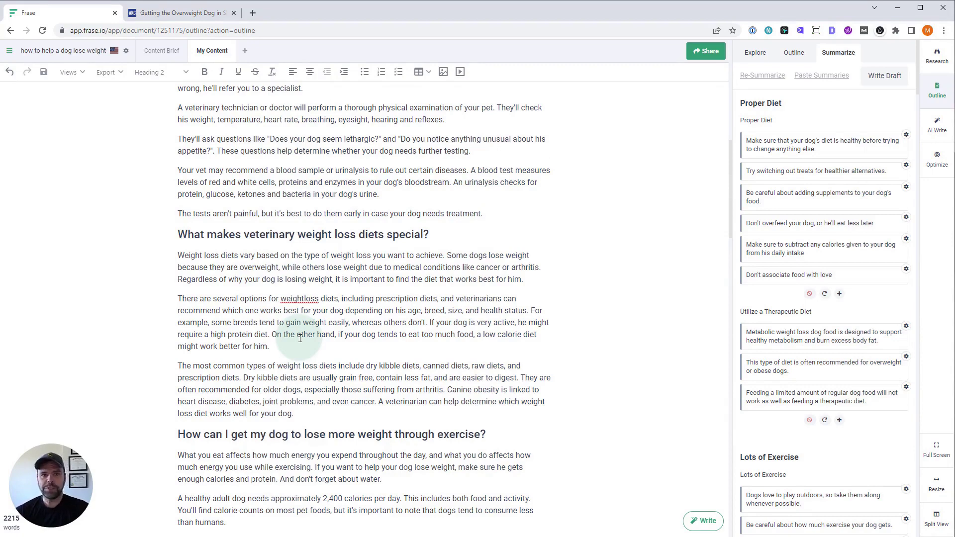
pyautogui.scroll(-4, 300, 338)
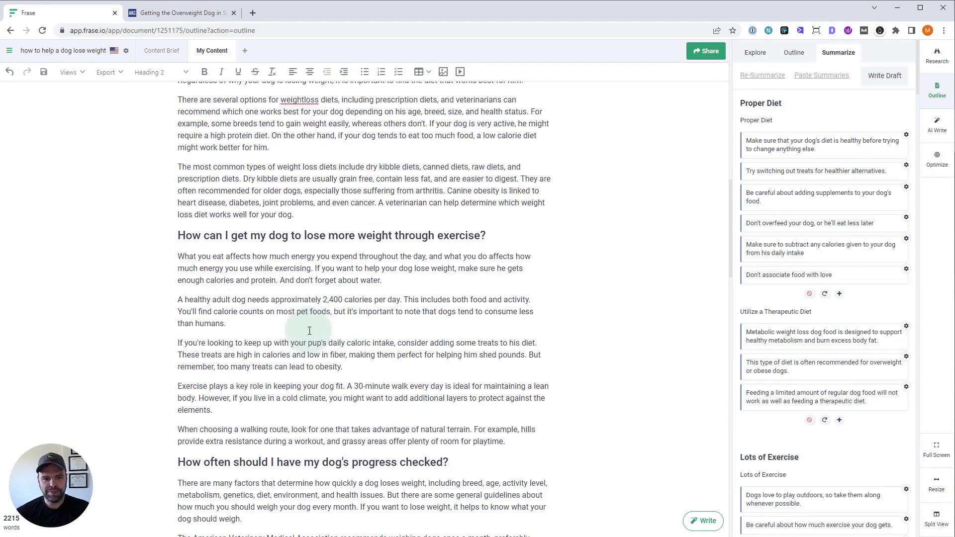
pyautogui.click(929, 170)
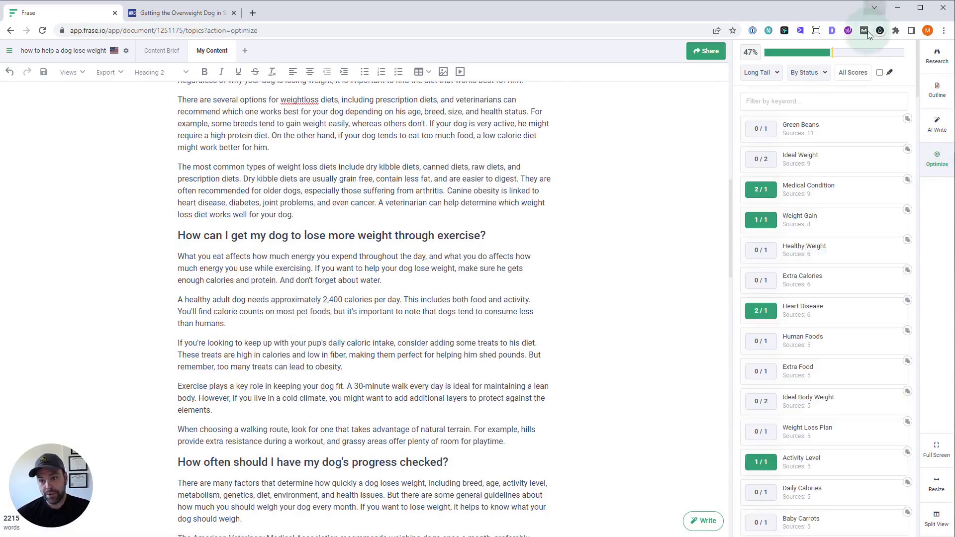
pyautogui.moveTo(832, 54)
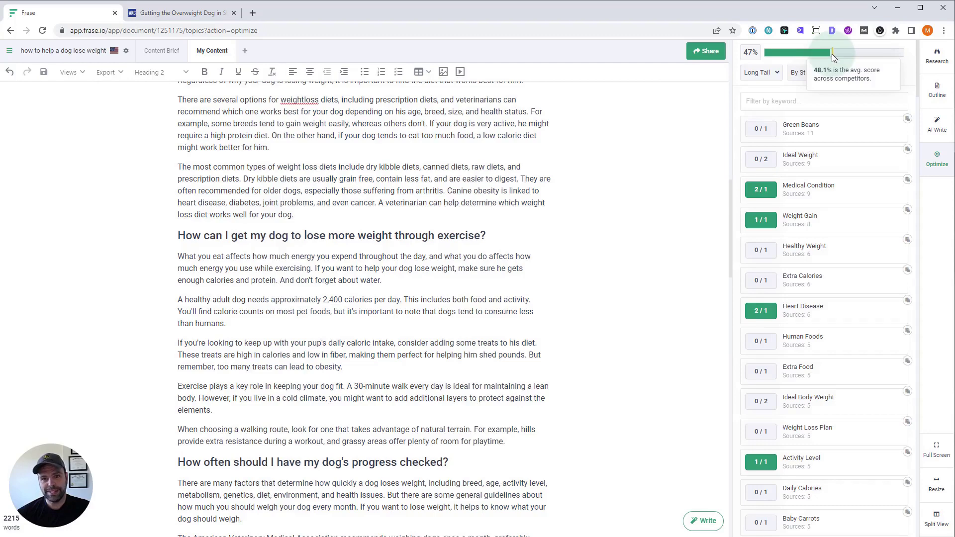
pyautogui.scroll(-5, 845, 286)
pyautogui.scroll(-3, 848, 293)
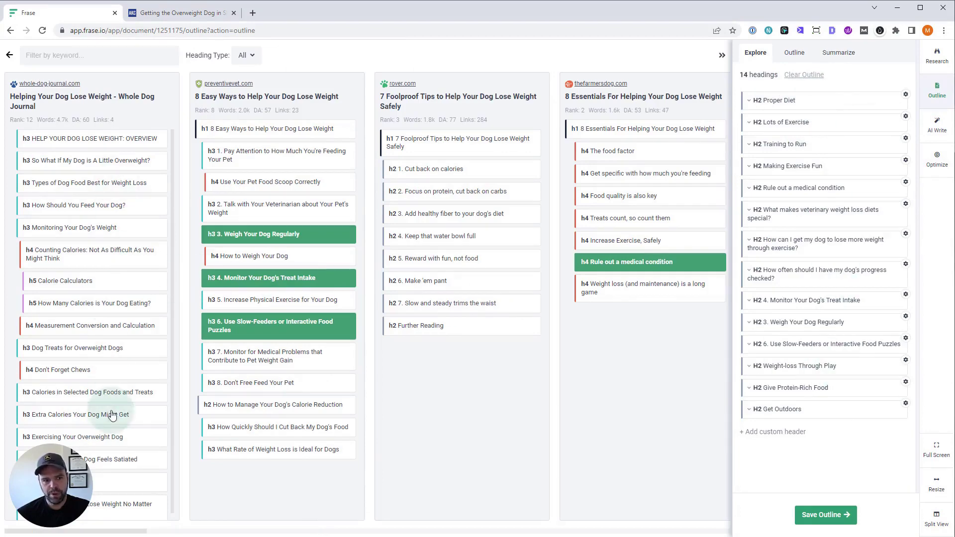
pyautogui.click(938, 159)
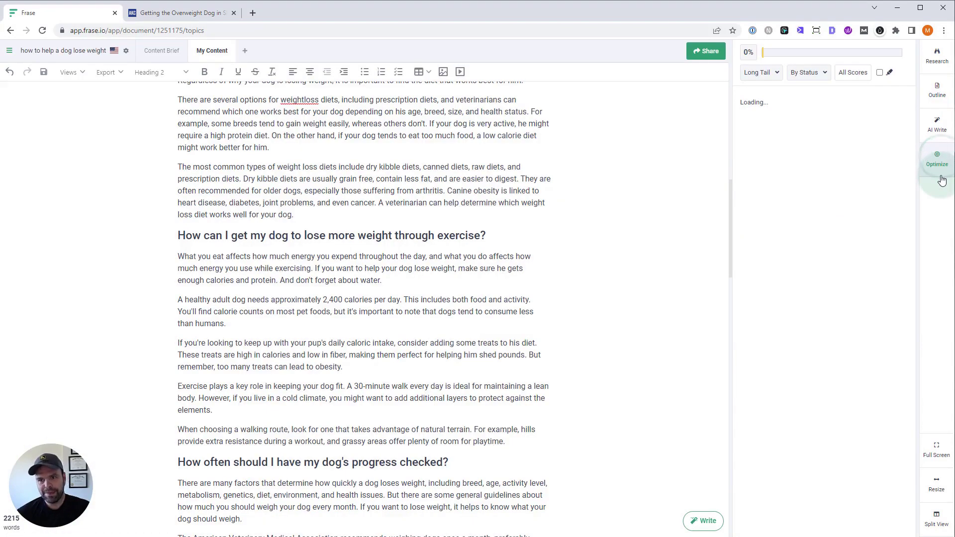
pyautogui.click(937, 56)
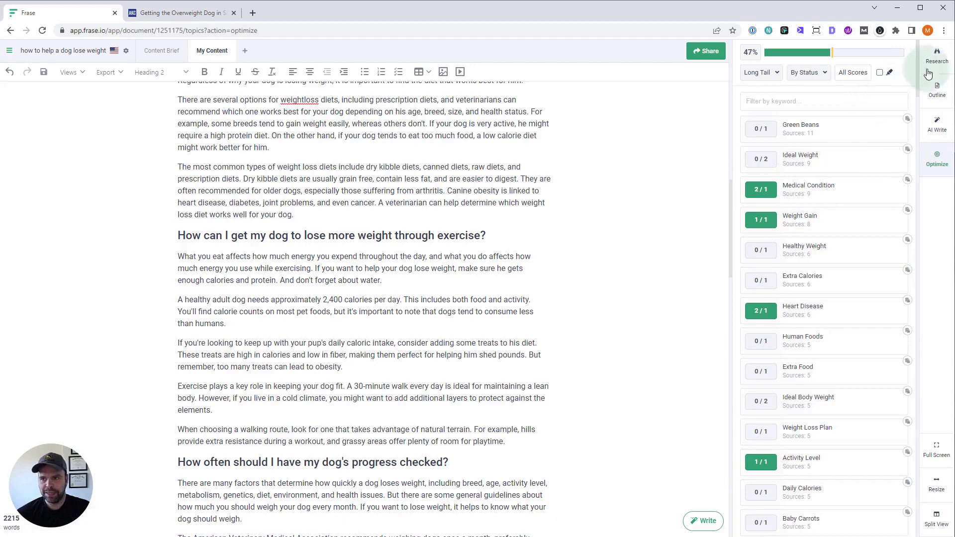
pyautogui.click(937, 92)
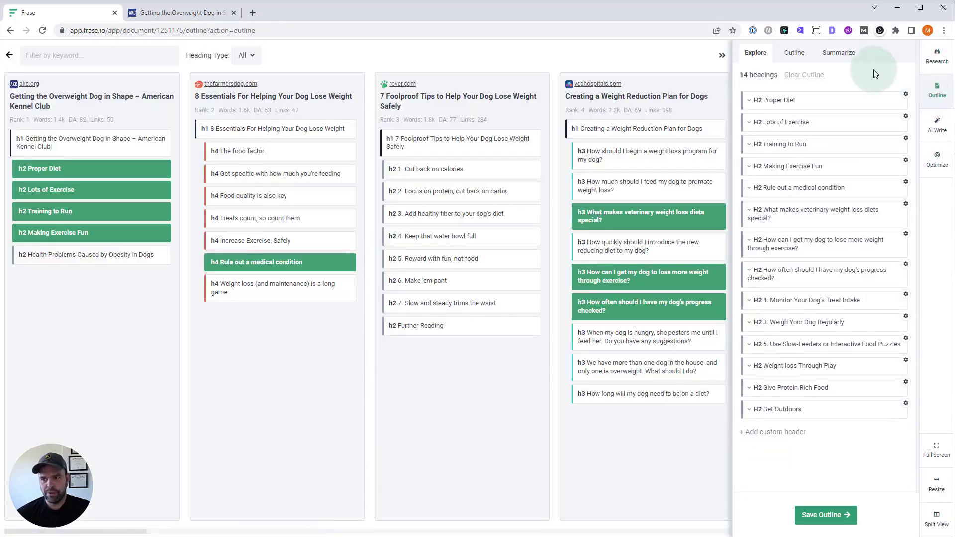
pyautogui.click(847, 56)
pyautogui.click(840, 246)
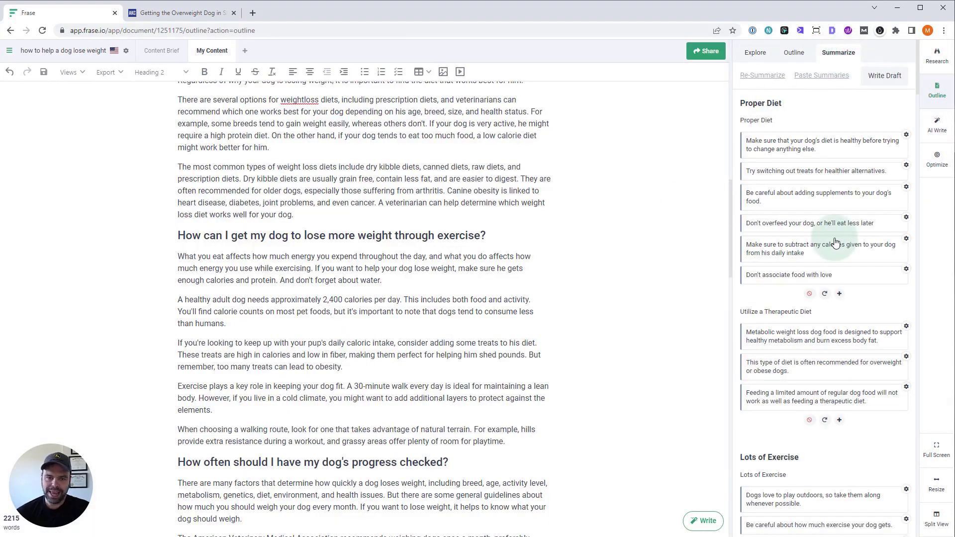
# Delete the Proper Diet and therapeutic diet summary groups from the outline
pyautogui.scroll(-10, 509, 281)
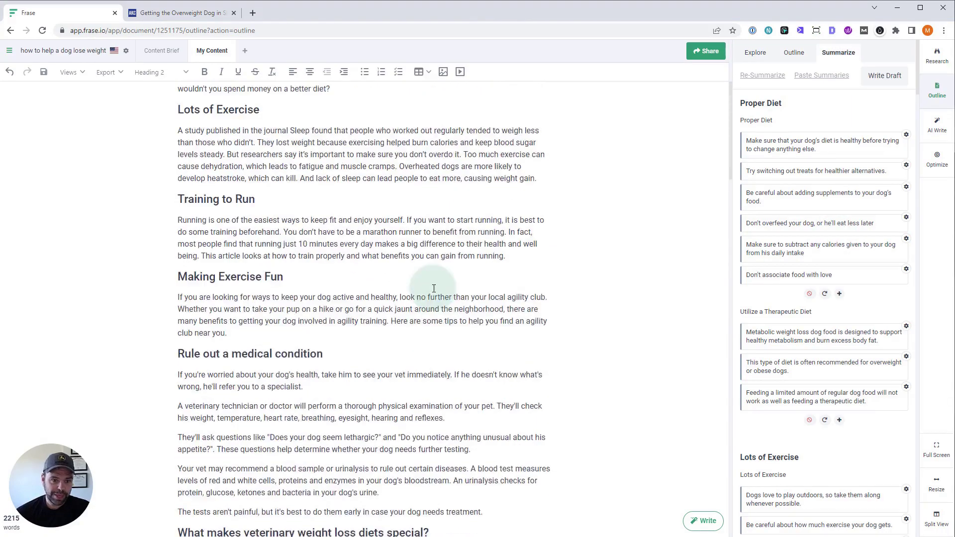
pyautogui.scroll(10, 592, 348)
pyautogui.click(806, 291)
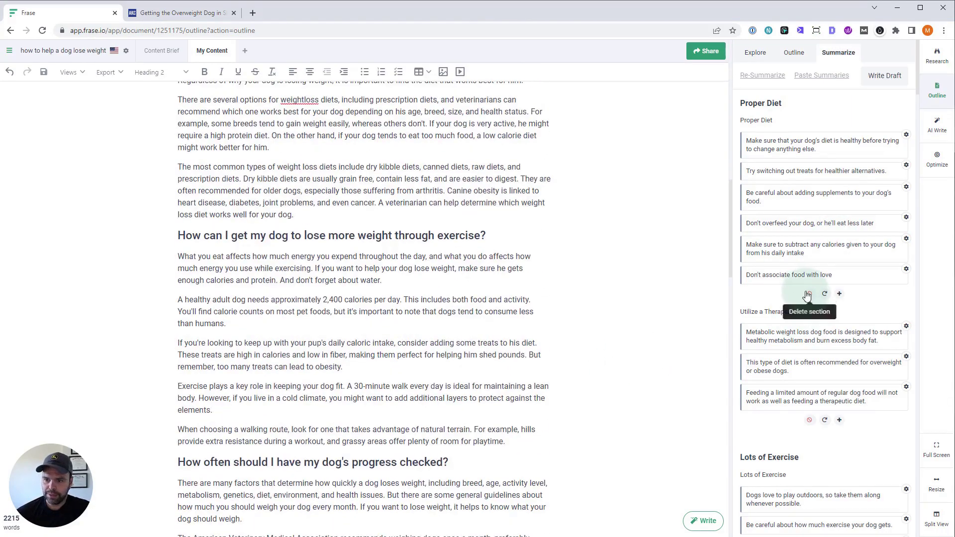
pyautogui.click(809, 227)
# Delete the Lots of Exercise, Making Exercise Fun, other exercise and Training to Run summary groups
pyautogui.scroll(-8, 560, 324)
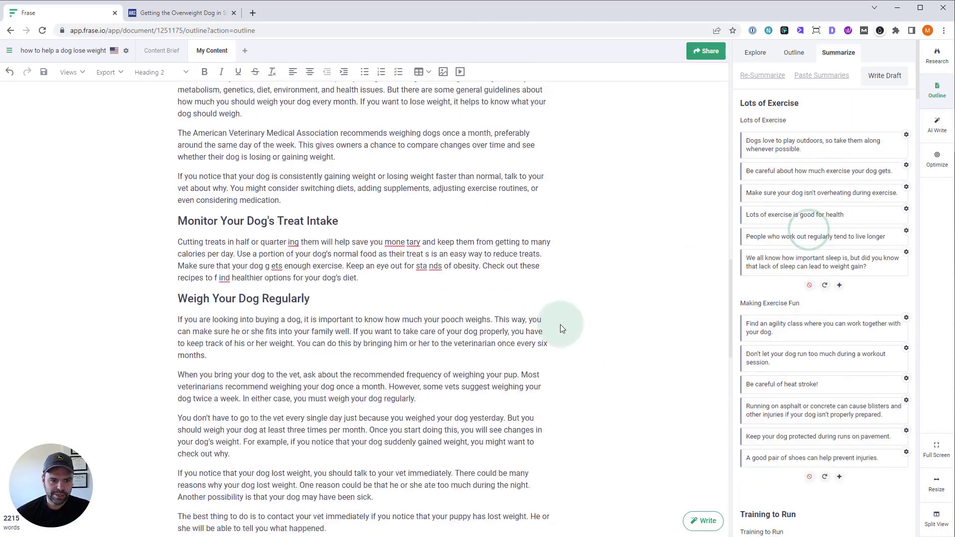
pyautogui.scroll(-2, 560, 325)
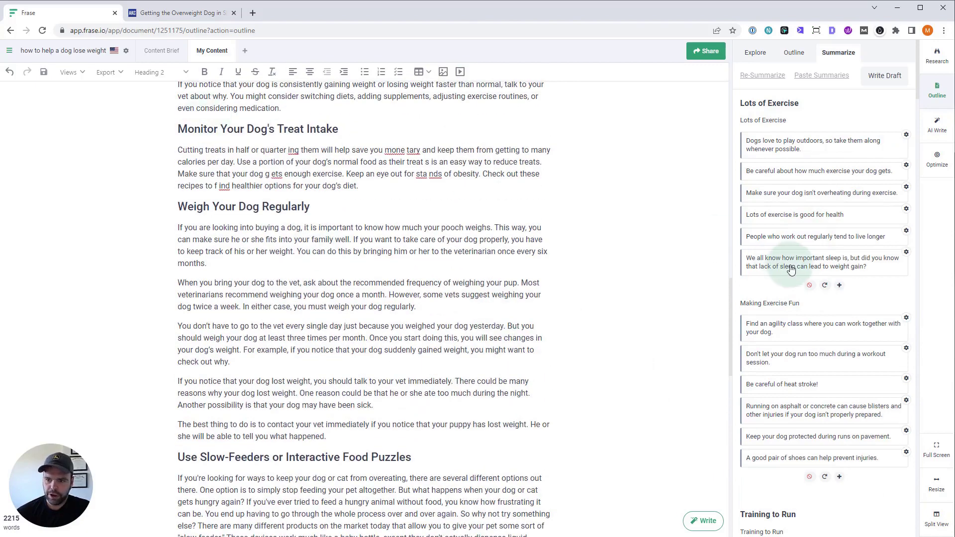
pyautogui.click(809, 285)
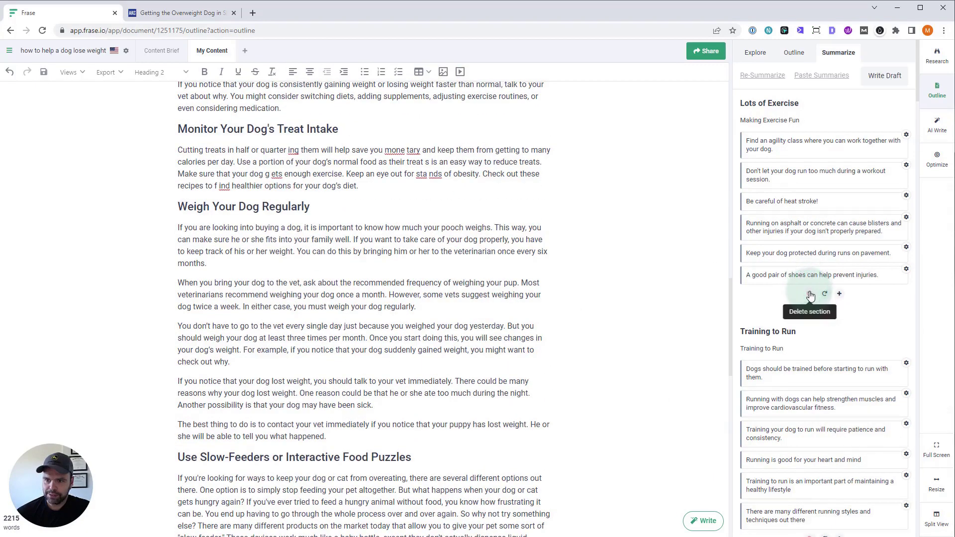
pyautogui.click(809, 293)
pyautogui.click(809, 294)
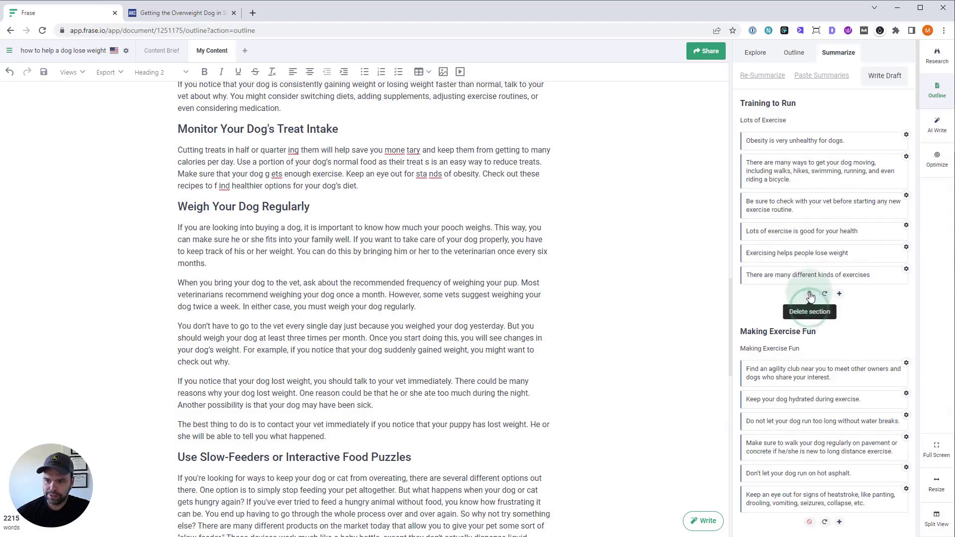
pyautogui.click(809, 296)
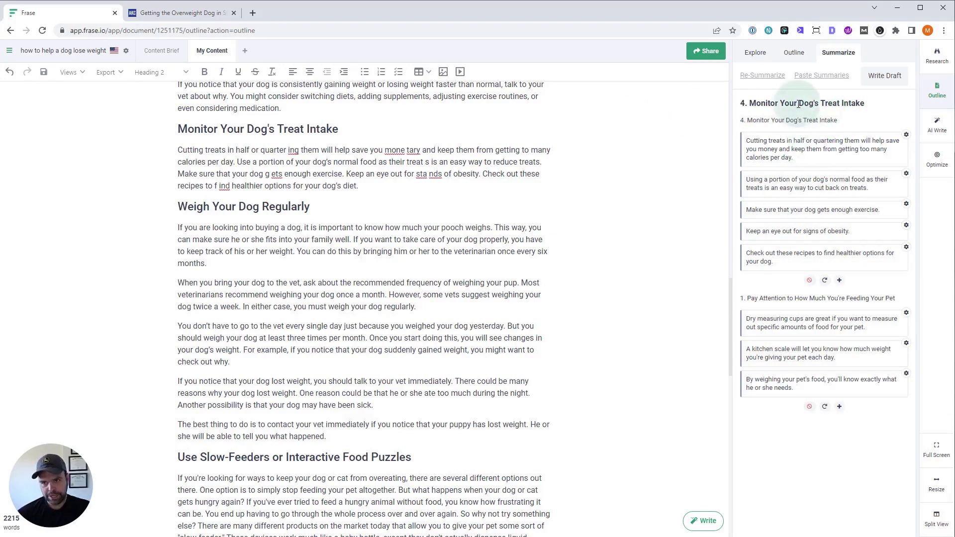
pyautogui.click(368, 185)
# Delete the typo-filled Cutting treats paragraph and draft new text from the Treat Intake summaries
pyautogui.keyDown('shift'); pyautogui.click(180, 157); pyautogui.keyUp('shift')
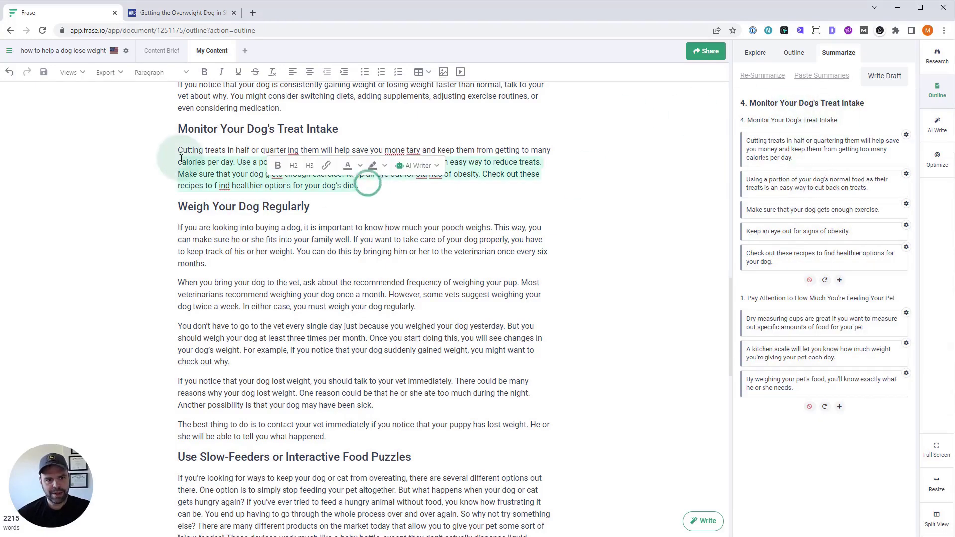
pyautogui.press('BackSpace')
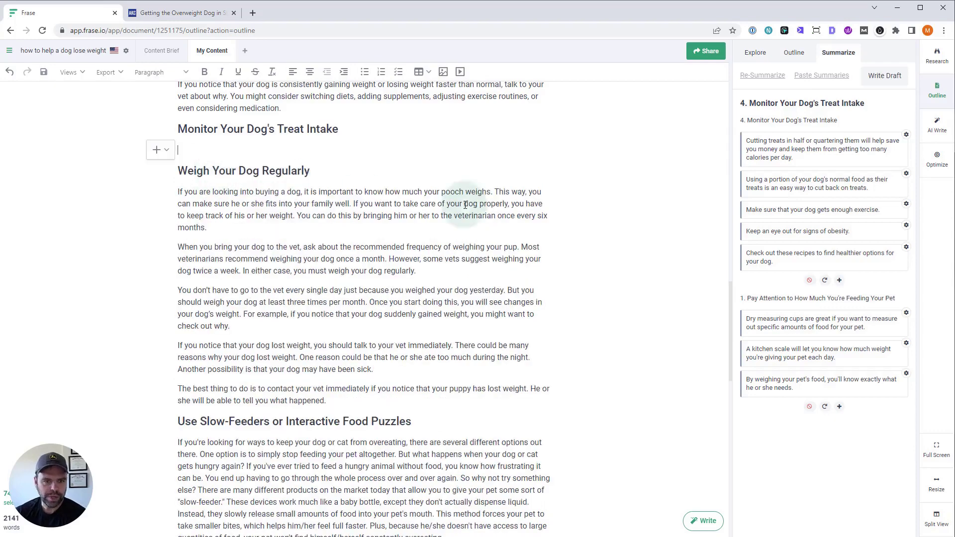
pyautogui.click(888, 81)
pyautogui.click(843, 157)
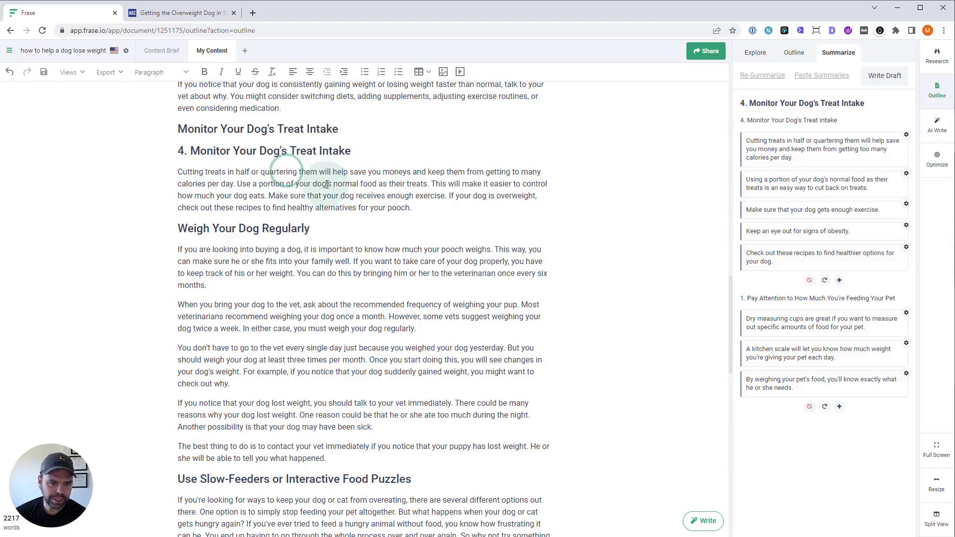
# Generate more Treat Intake summaries, drop the price and product-name items, and remove the duplicate heading
pyautogui.click(839, 280)
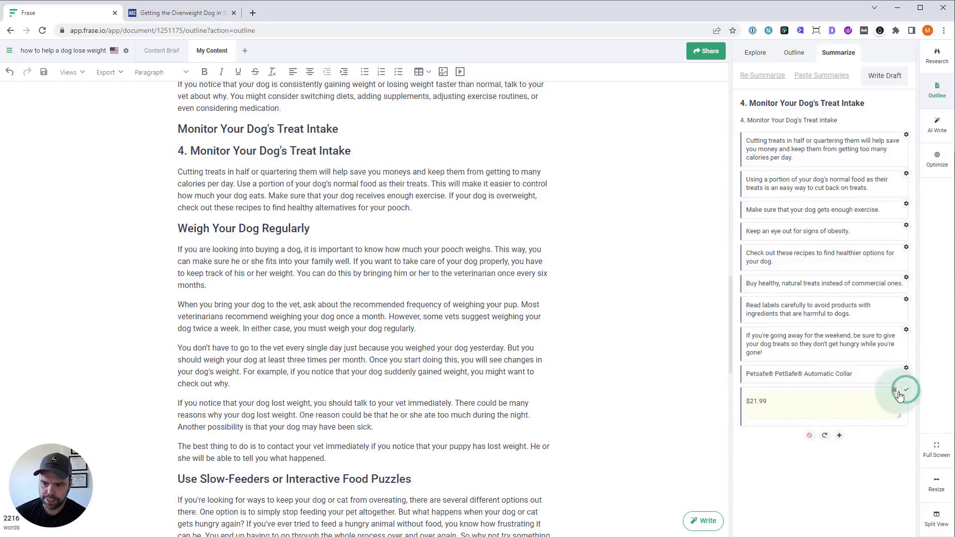
pyautogui.click(906, 391)
pyautogui.click(906, 368)
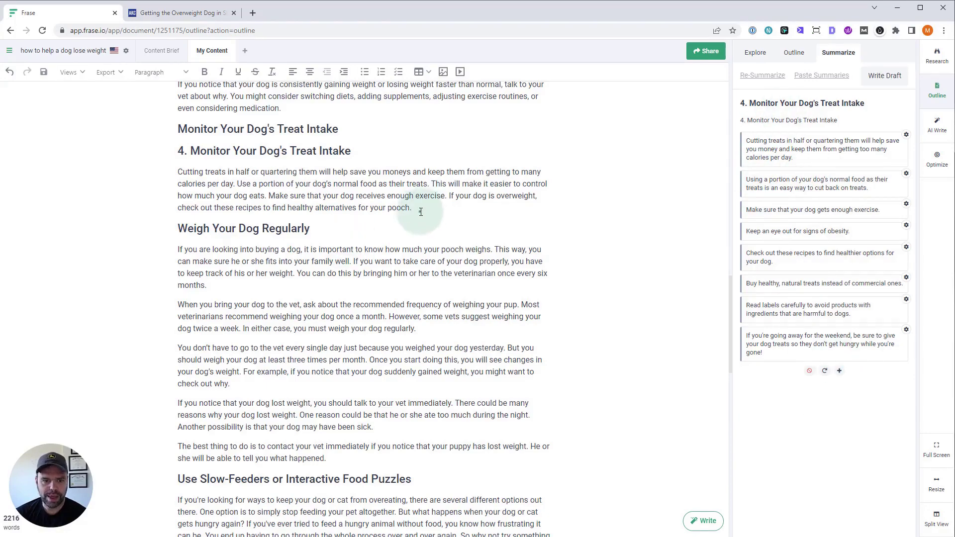
pyautogui.hotkey('ctrl', 'z')
pyautogui.hotkey('ctrl', 'z')
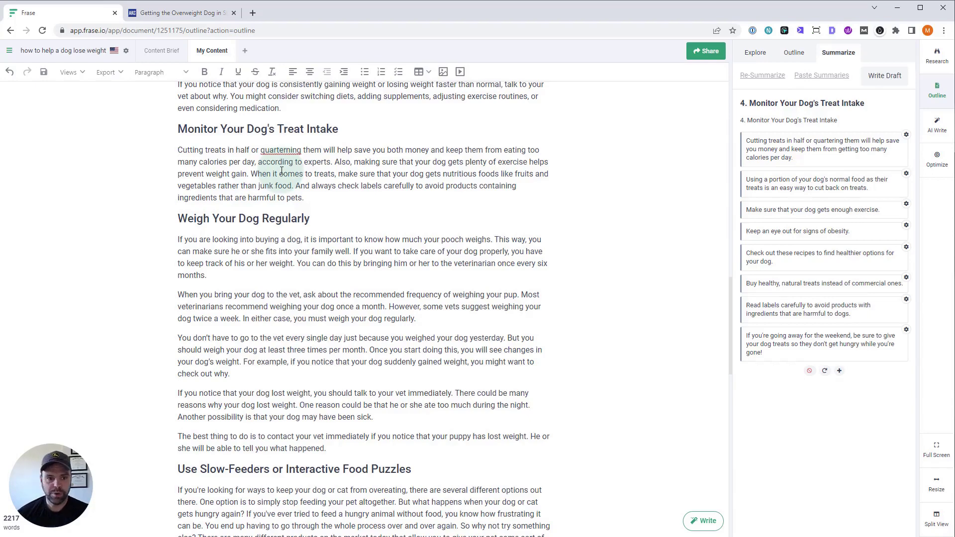
pyautogui.tripleClick(321, 129)
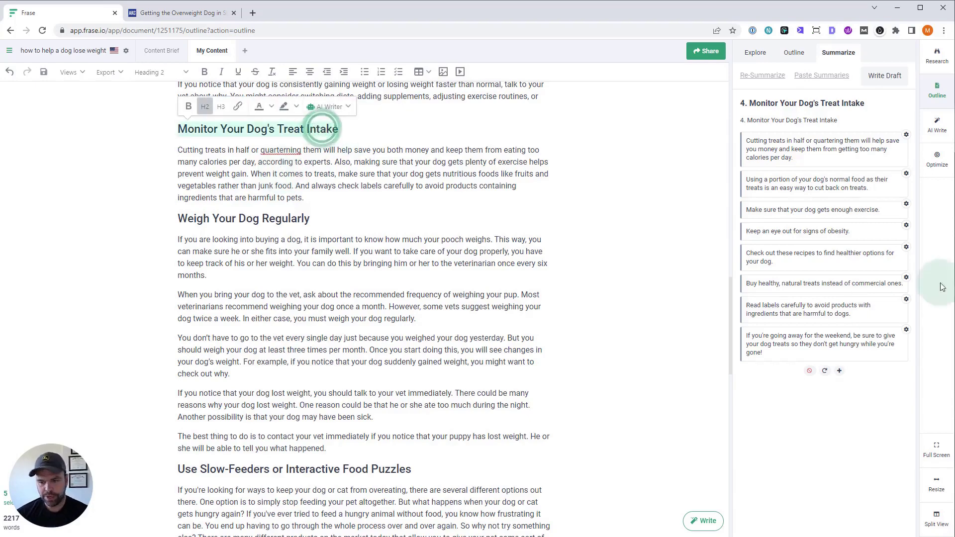
# Find and open the community Paragraphs From Scratch [Alt] AI template
pyautogui.click(937, 125)
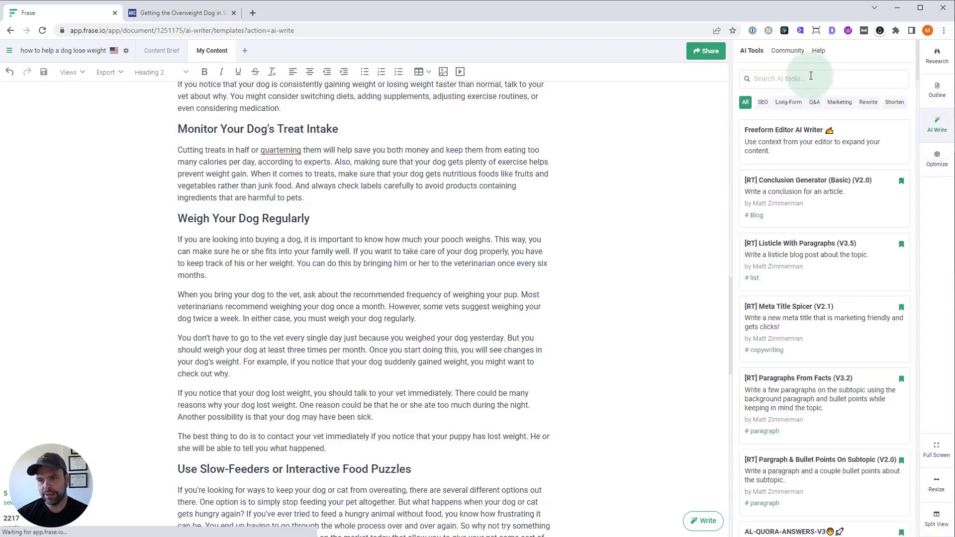
pyautogui.click(788, 50)
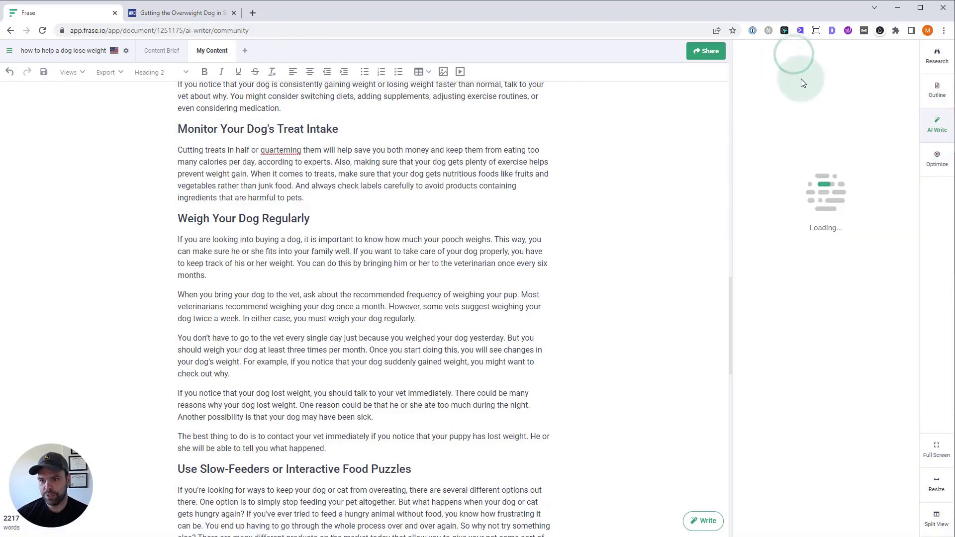
pyautogui.click(811, 79)
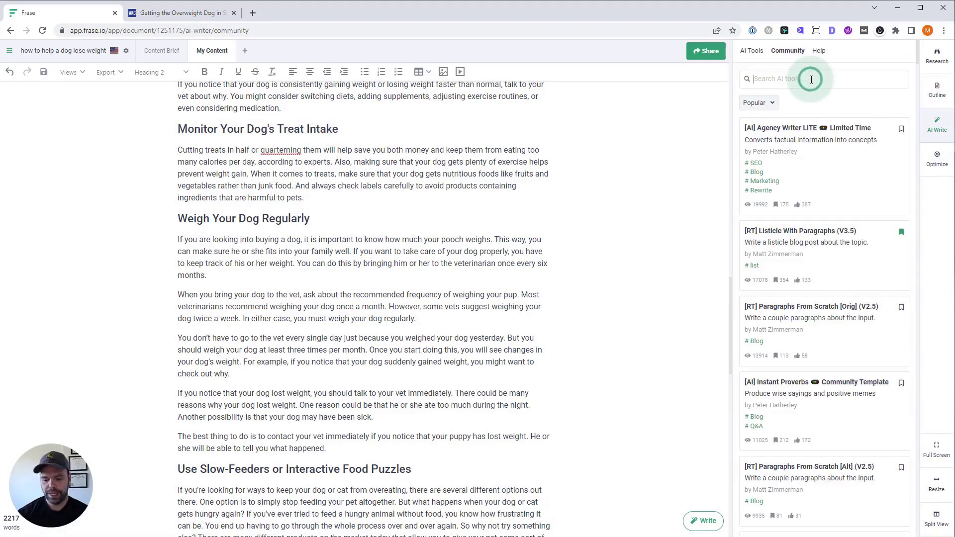
pyautogui.write('paragraphs from sc')
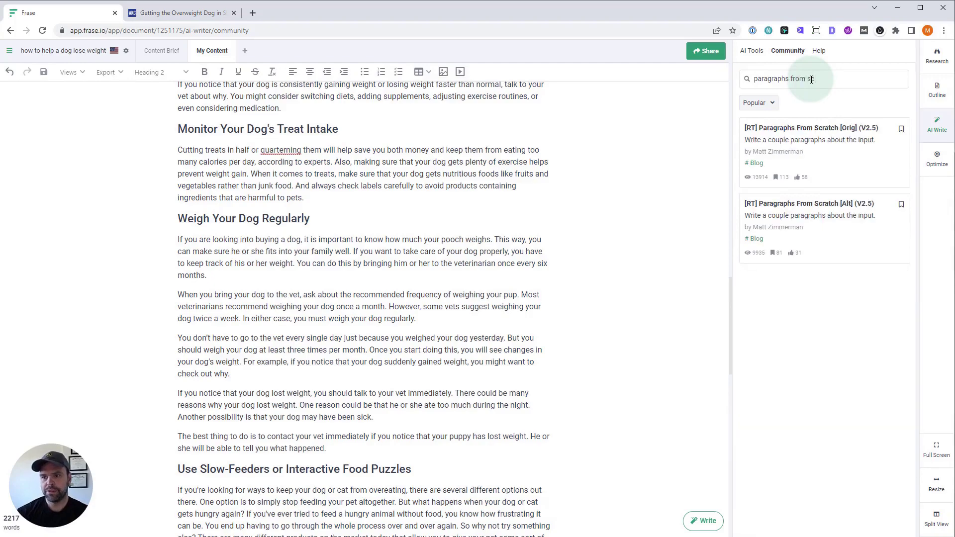
pyautogui.click(847, 198)
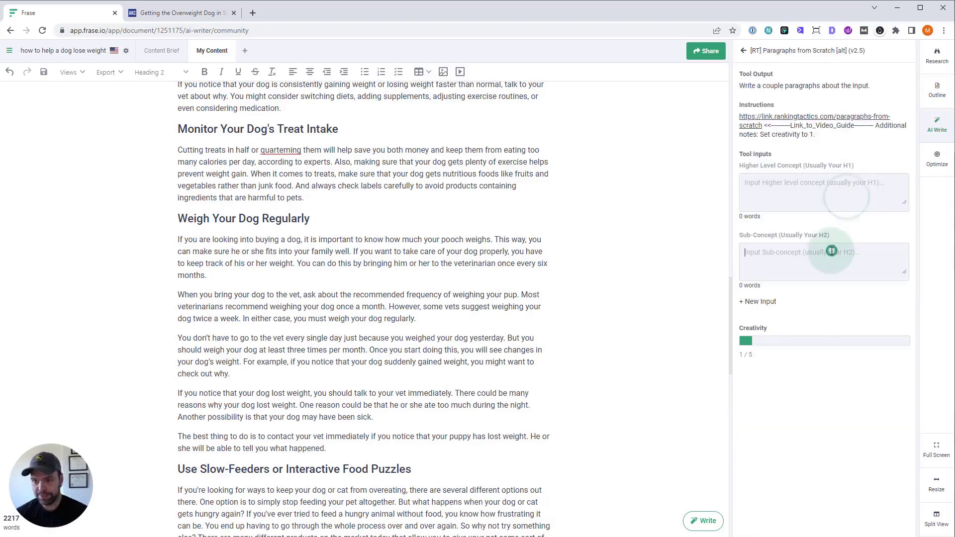
# Run the template with the Treat Intake heading as sub-concept and 'how to help a dog lose weight' as higher concept
pyautogui.write("Monitor Your Dog's Treat Intake")
pyautogui.scroll(15, 424, 324)
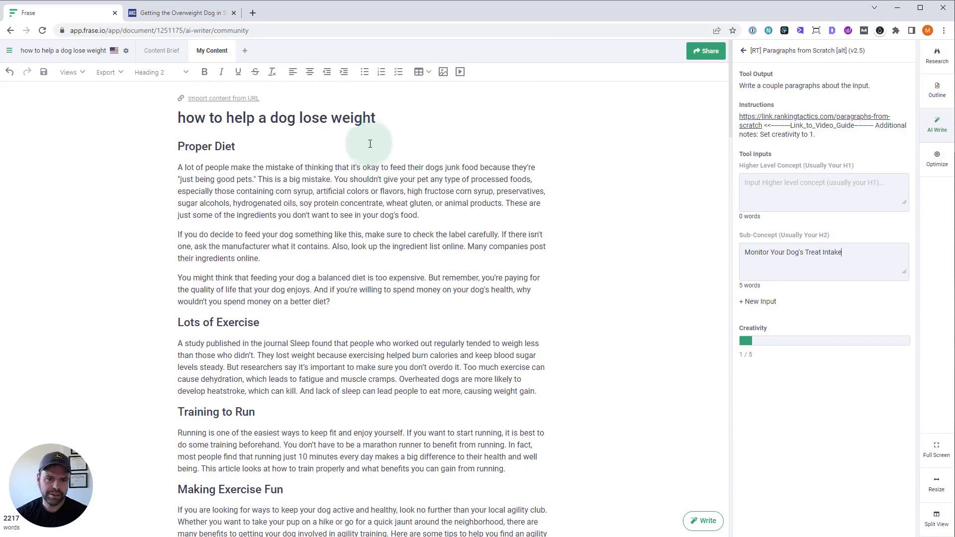
pyautogui.tripleClick(359, 122)
pyautogui.hotkey('ctrl', 'c')
pyautogui.click(785, 192)
pyautogui.hotkey('ctrl', 'v')
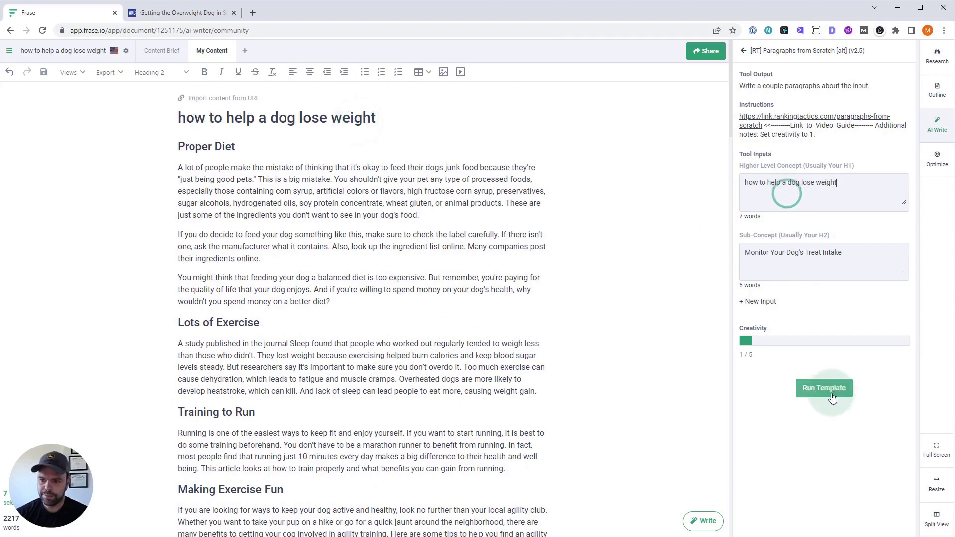
pyautogui.click(823, 387)
# Replace the old Cutting treats paragraph with the three generated paragraphs
pyautogui.scroll(-14, 413, 358)
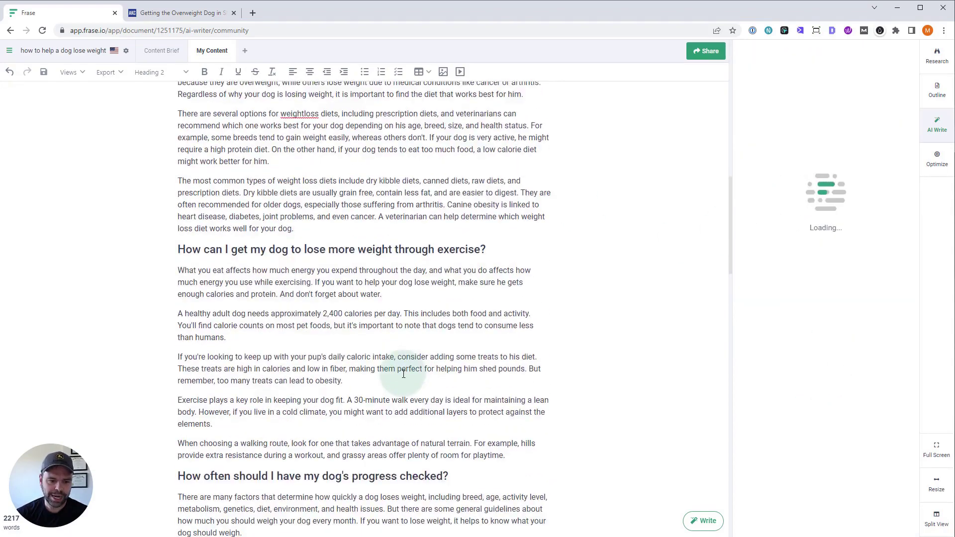
pyautogui.scroll(4, 402, 370)
pyautogui.scroll(3, 402, 370)
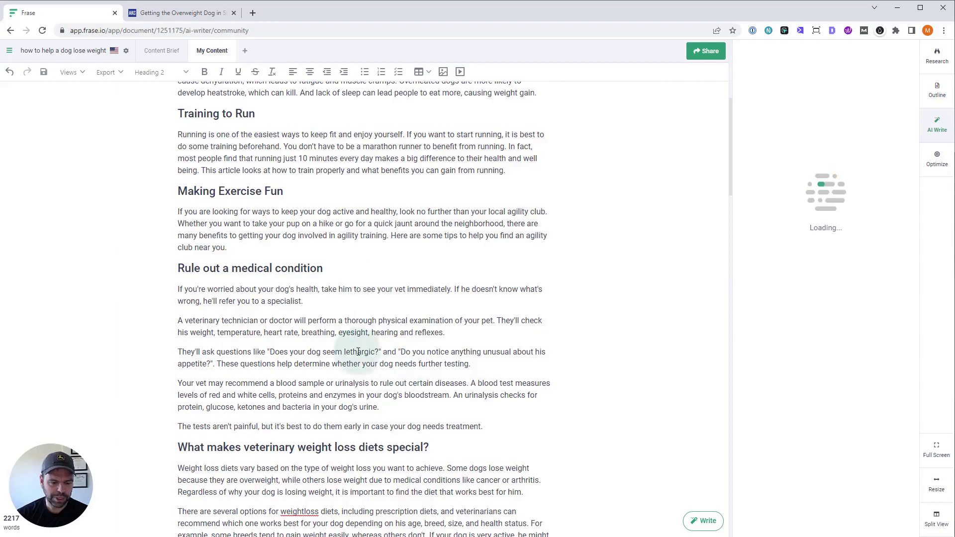
pyautogui.scroll(-6, 361, 343)
pyautogui.scroll(-8, 361, 344)
pyautogui.click(312, 312)
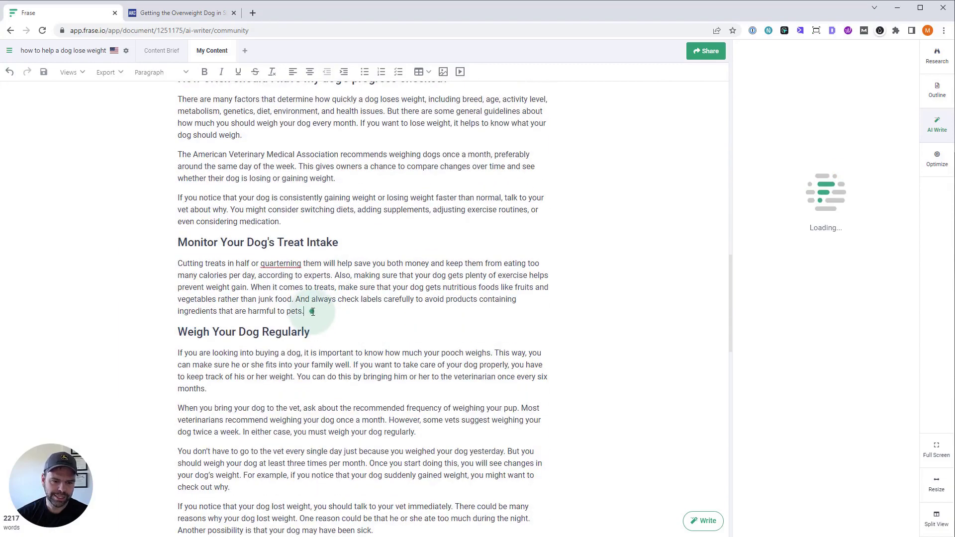
pyautogui.press('Return')
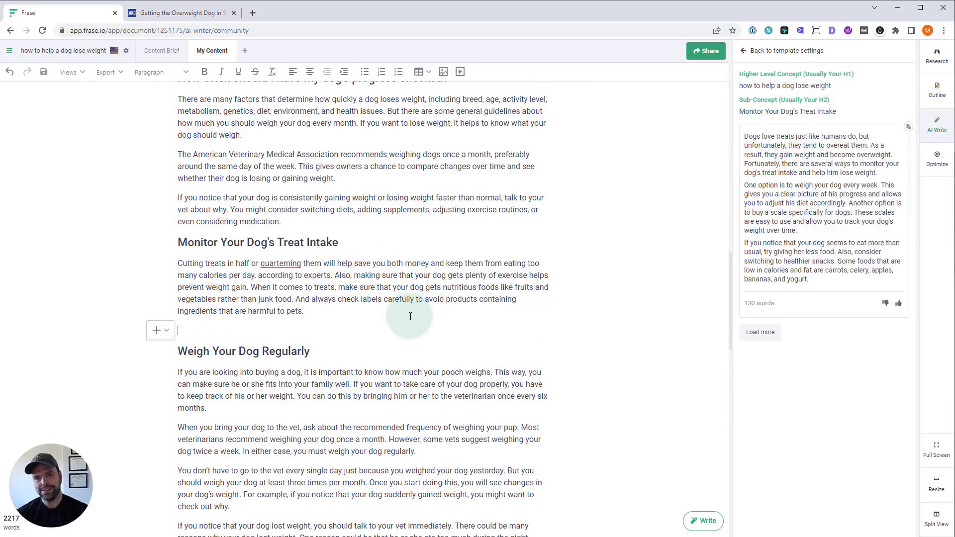
pyautogui.tripleClick(328, 312)
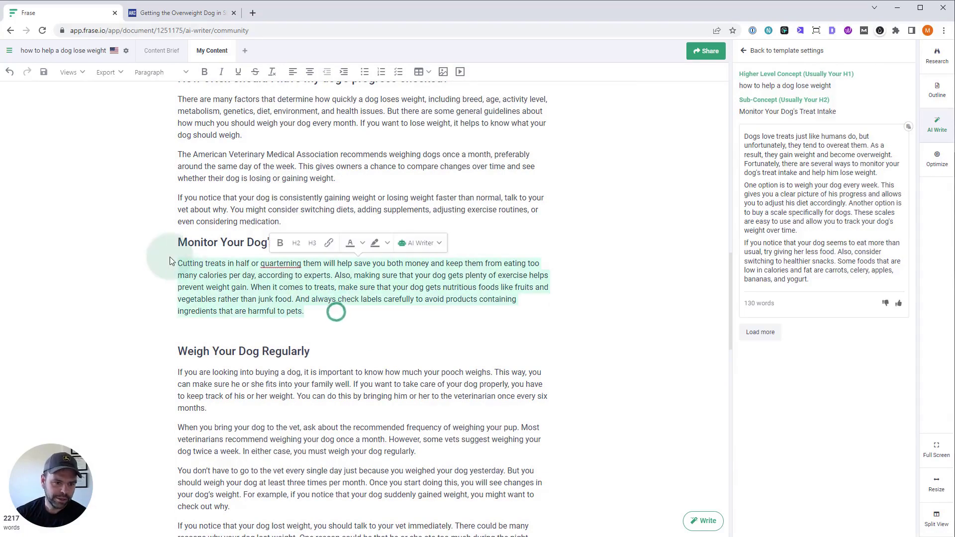
pyautogui.press('BackSpace')
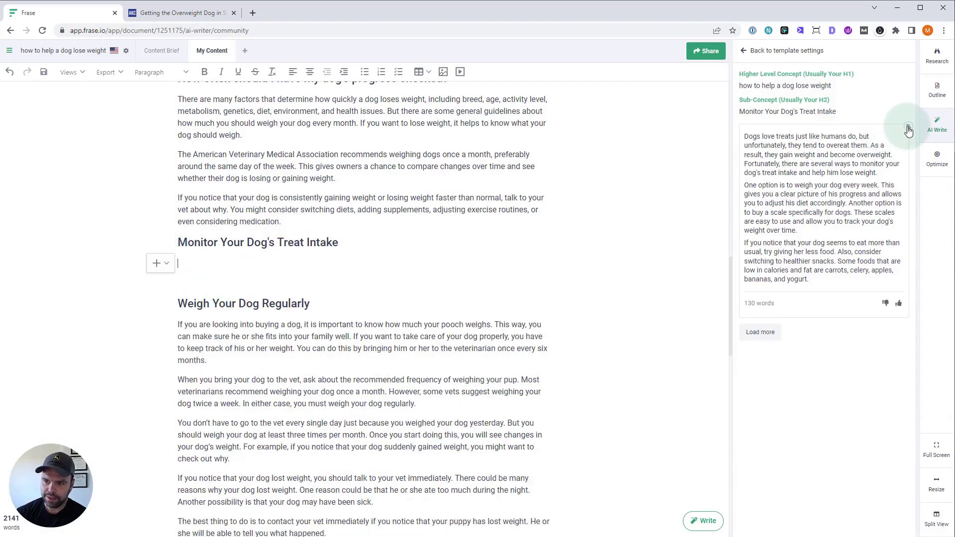
pyautogui.click(908, 127)
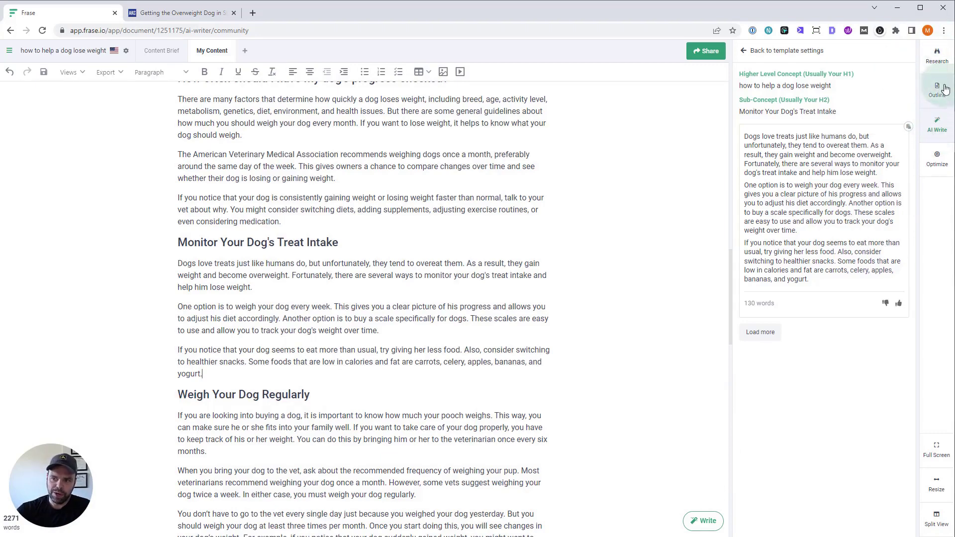
# Review the top-ranking pages' research, expanding the top result's Training to Run section
pyautogui.click(936, 55)
pyautogui.scroll(-4, 841, 199)
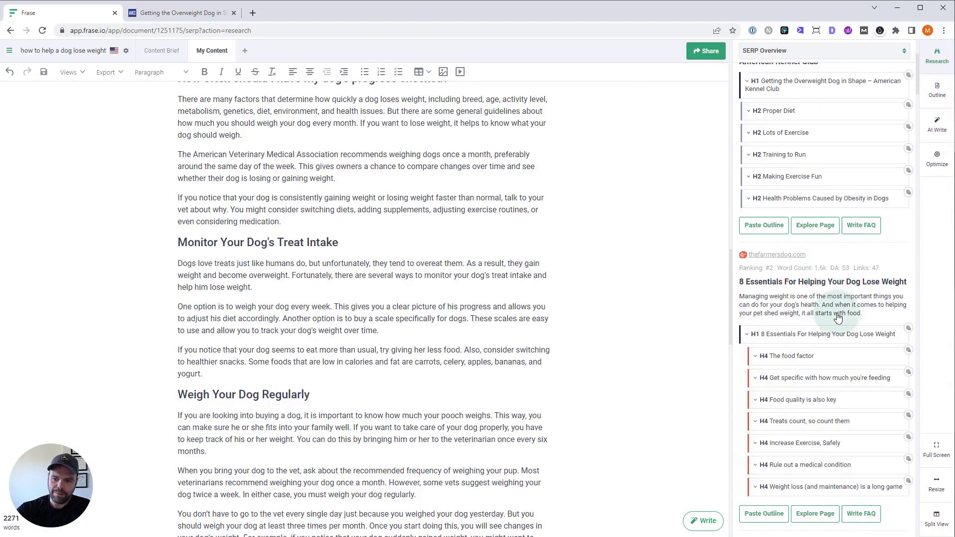
pyautogui.click(815, 142)
pyautogui.click(815, 376)
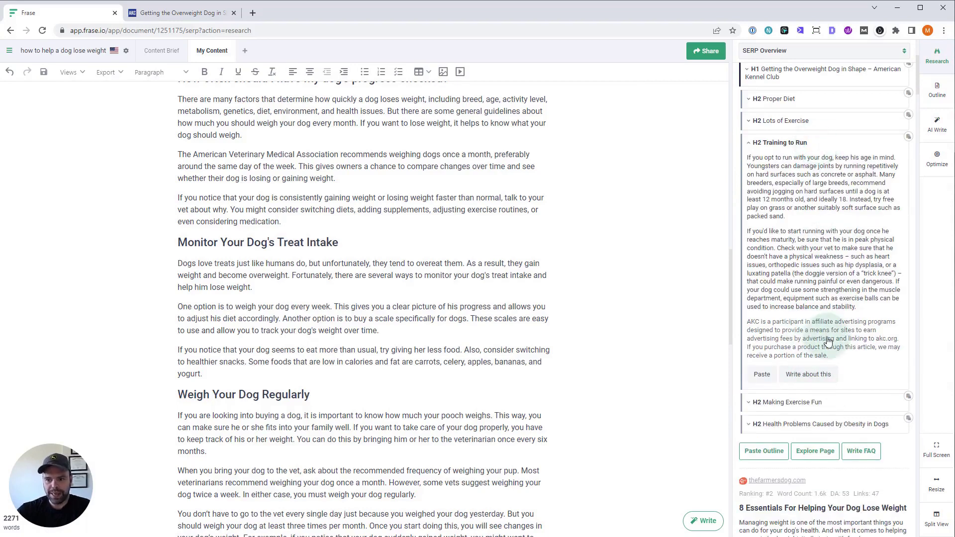
pyautogui.scroll(2, 827, 358)
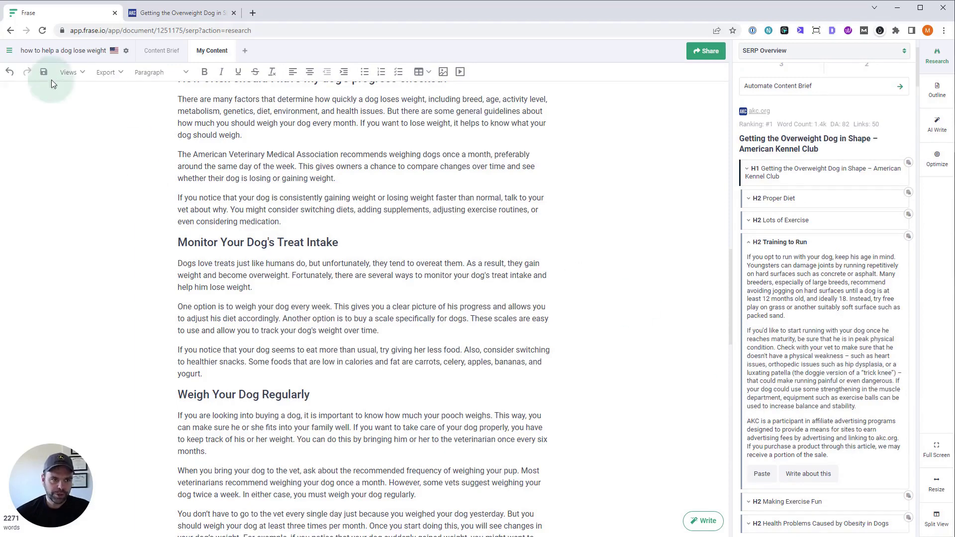
# Leave the document for the dashboard and open the AI Tools catalogue
pyautogui.click(9, 51)
pyautogui.click(15, 55)
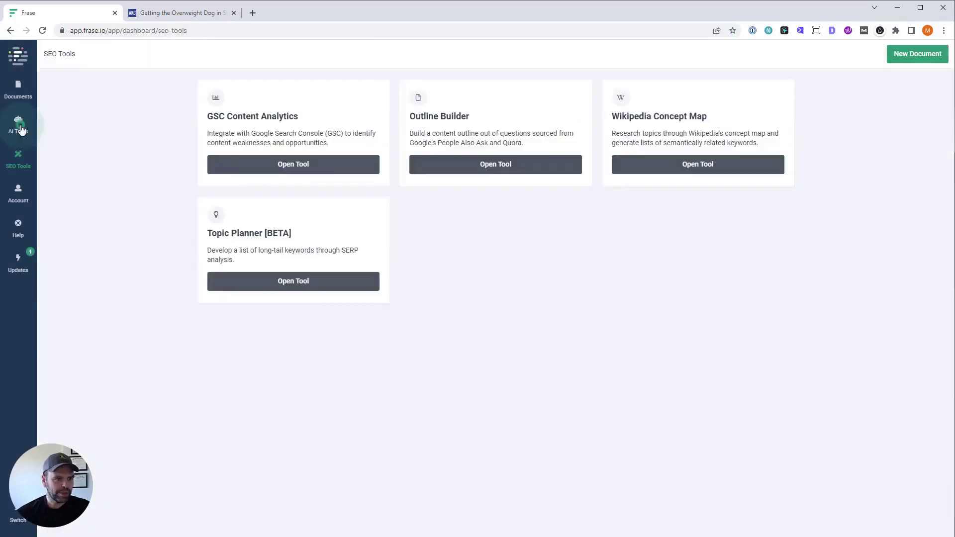
pyautogui.click(19, 124)
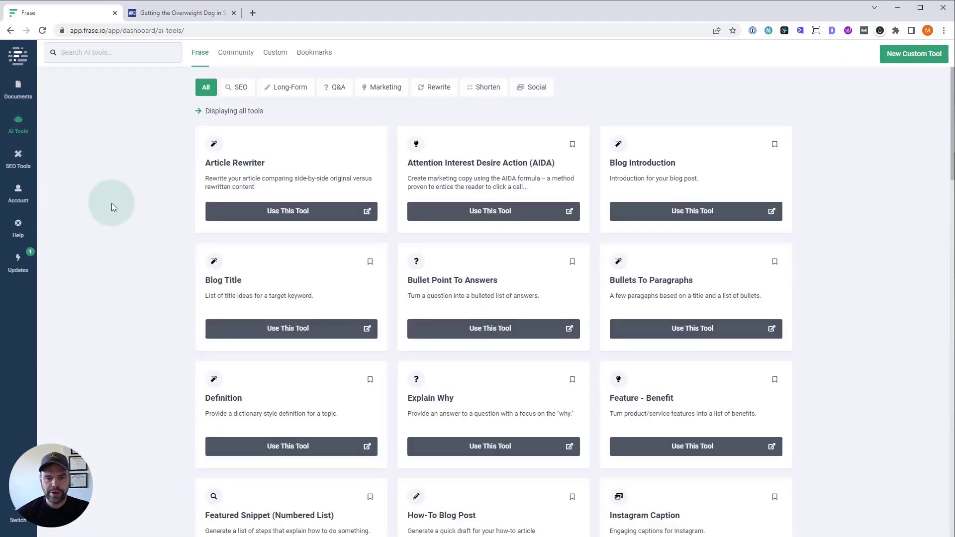
# Glance at the Blog Title generator, then open the Article Rewriter tool
pyautogui.click(294, 324)
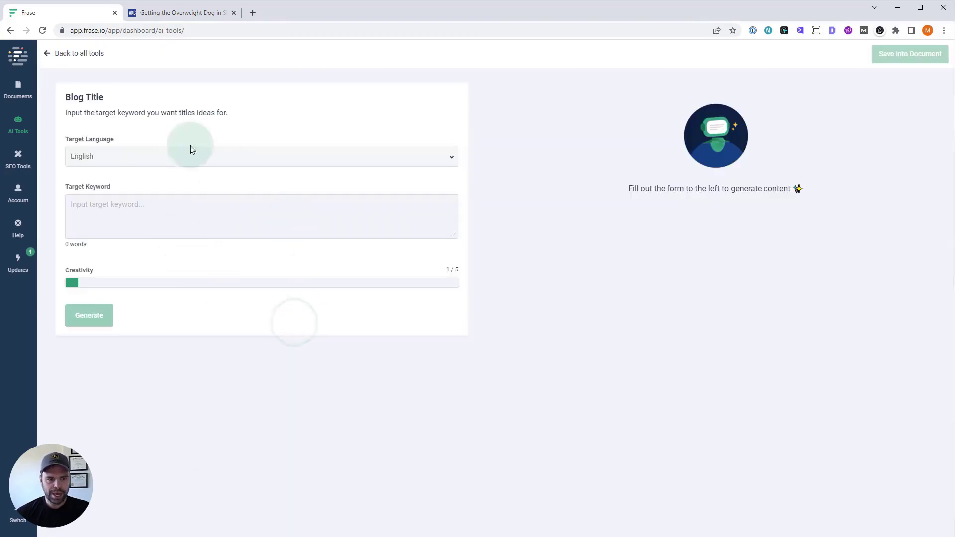
pyautogui.click(44, 54)
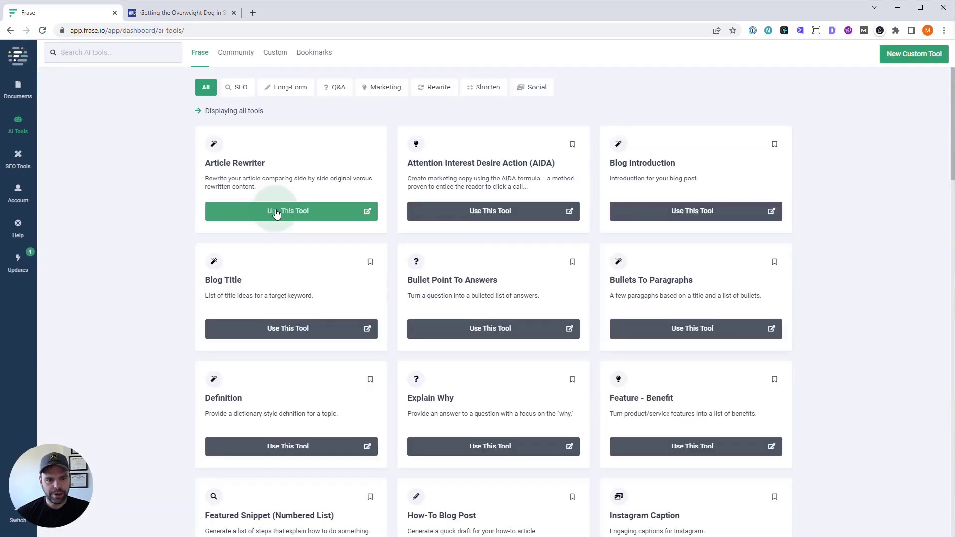
pyautogui.click(276, 213)
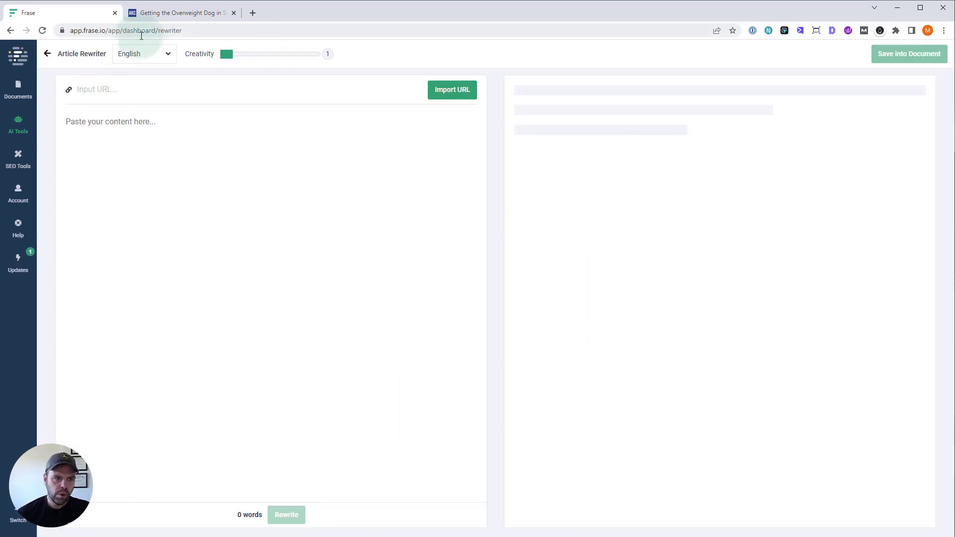
# Paste the AKC article's opening paragraphs into the rewriter, set creativity to 2, and rewrite
pyautogui.click(193, 15)
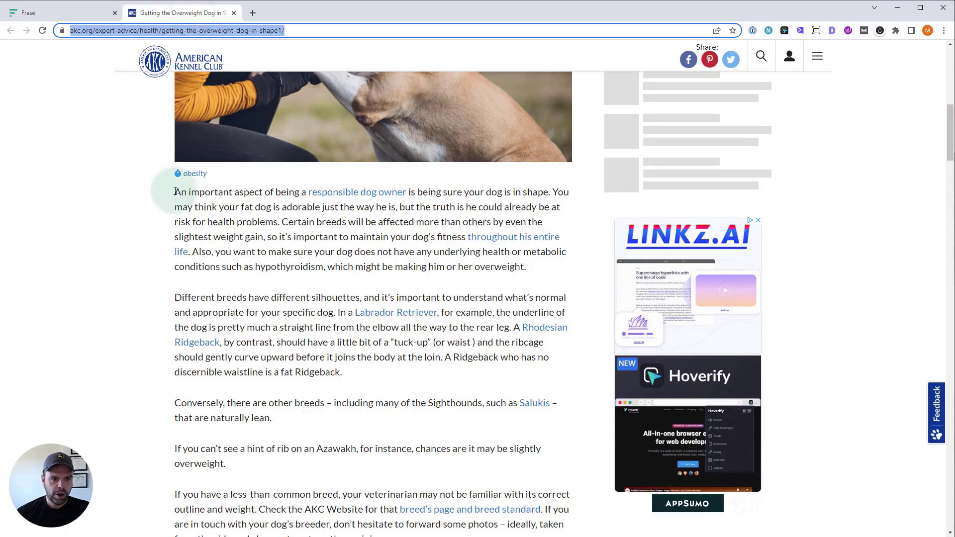
pyautogui.moveTo(173, 191); pyautogui.dragTo(242, 462)
pyautogui.click(60, 13)
pyautogui.click(130, 128)
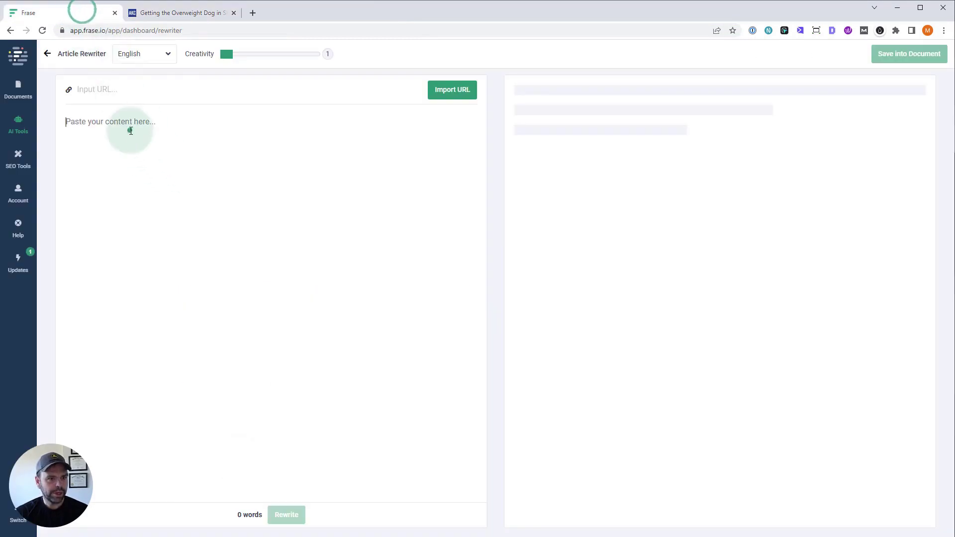
pyautogui.hotkey('ctrl', 'v')
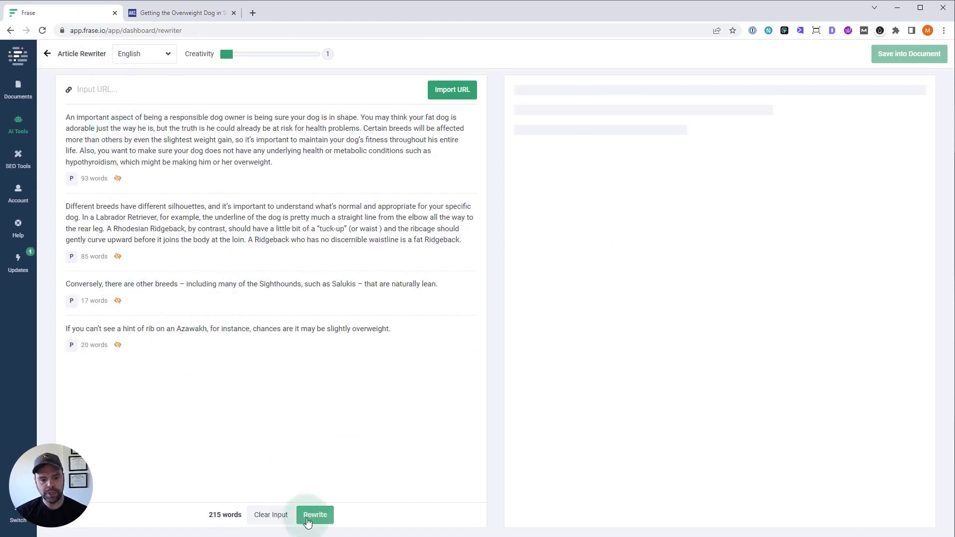
pyautogui.moveTo(230, 57); pyautogui.dragTo(270, 54)
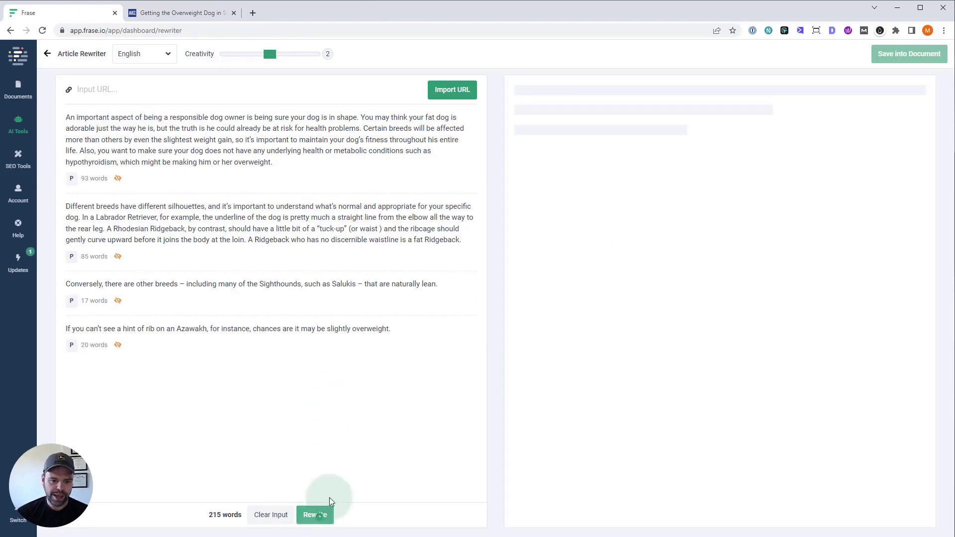
pyautogui.click(315, 515)
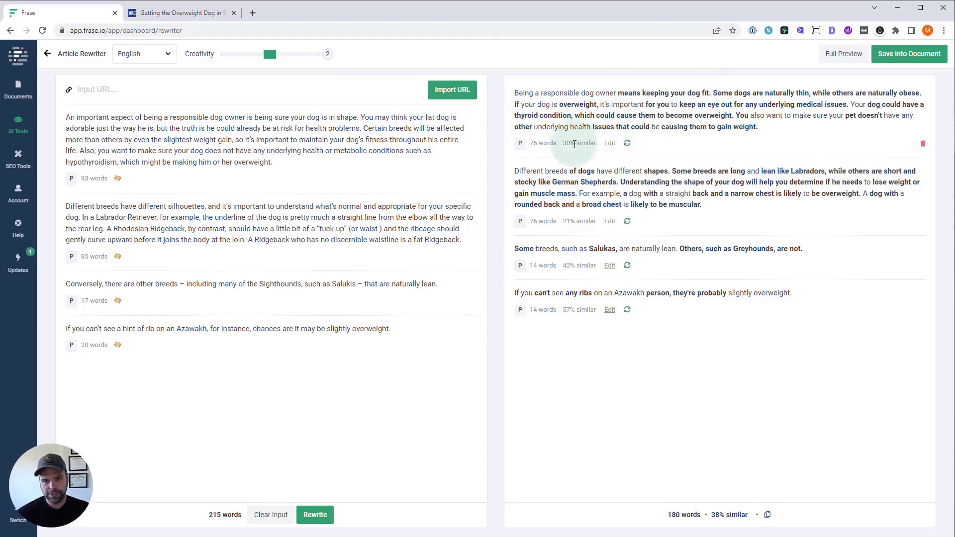
# Note the first paragraph's 30% similarity and regenerate the final Azawakh paragraph three times
pyautogui.doubleClick(593, 143)
pyautogui.moveTo(573, 143); pyautogui.dragTo(563, 144)
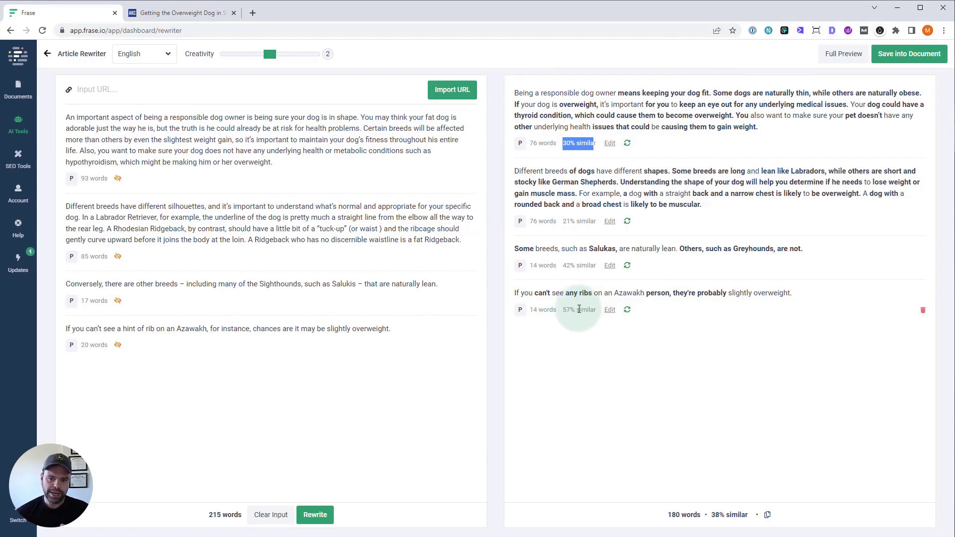
pyautogui.click(627, 310)
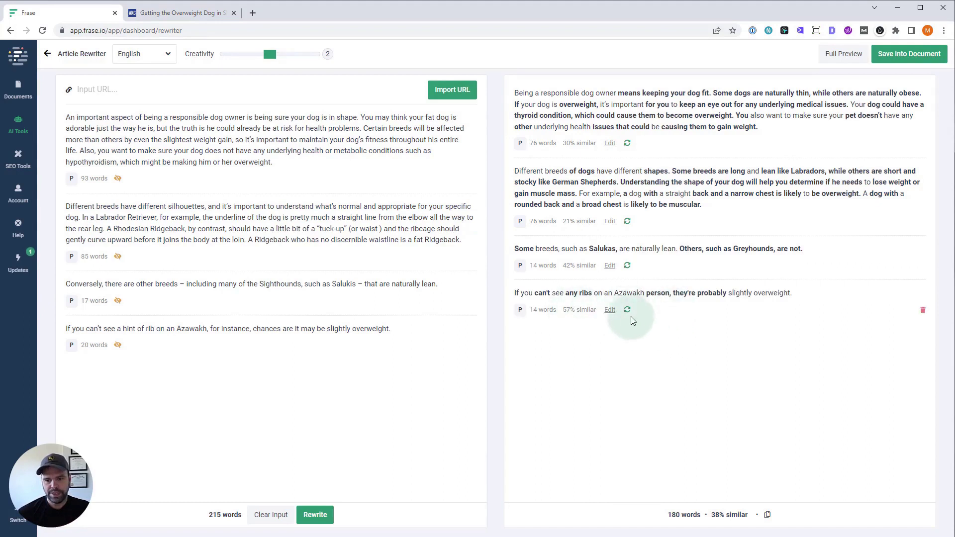
pyautogui.click(627, 310)
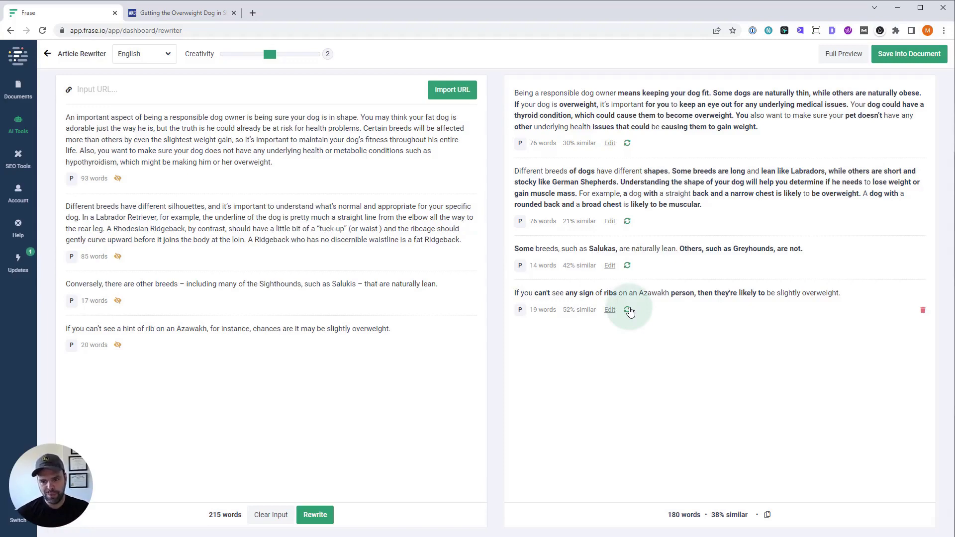
pyautogui.click(628, 310)
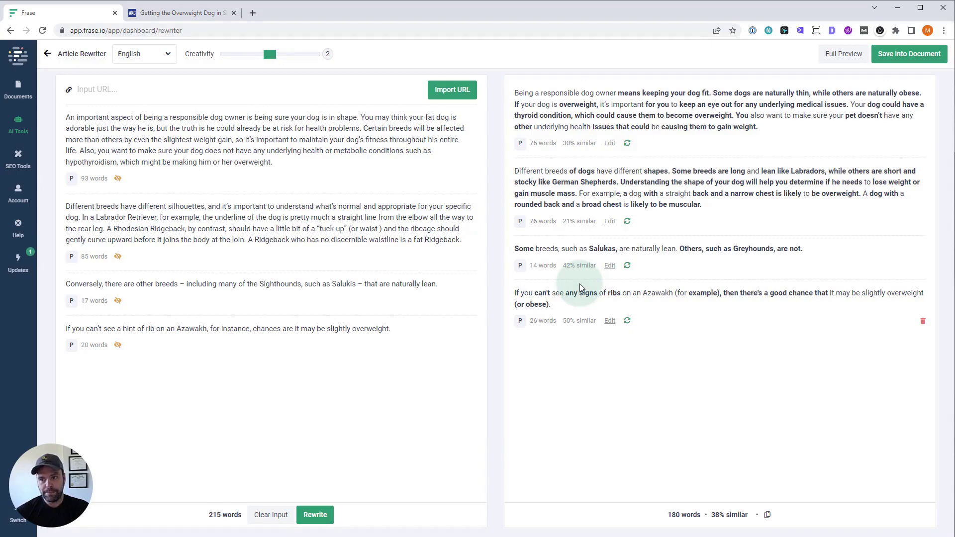
pyautogui.click(917, 54)
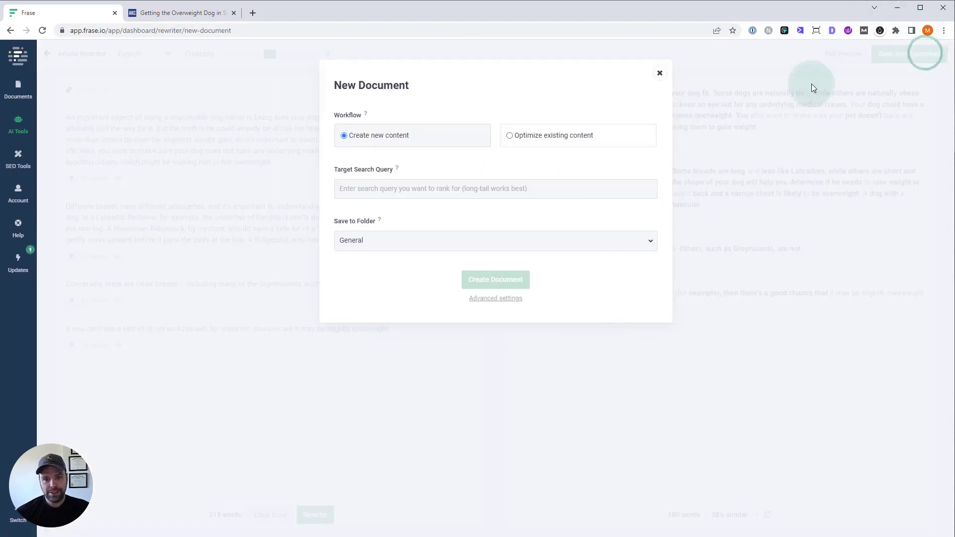
# Create the new document with target search query 'how to help your dog lose weight'
pyautogui.click(437, 189)
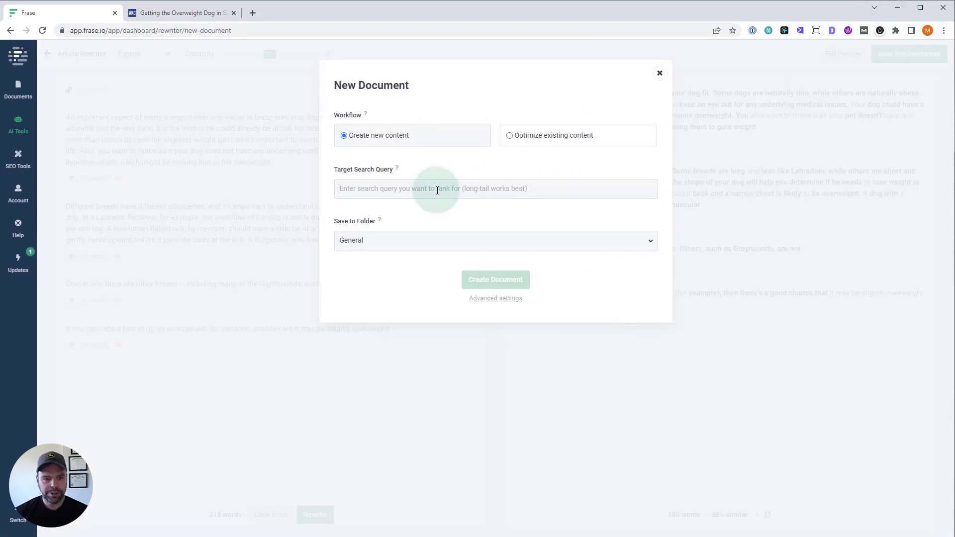
pyautogui.write('how to help y')
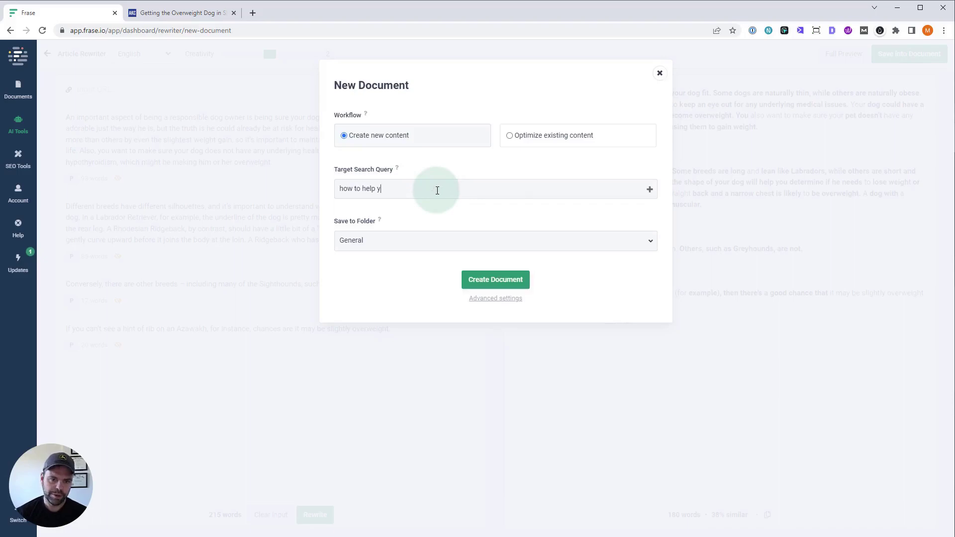
pyautogui.write('our dog lose weight')
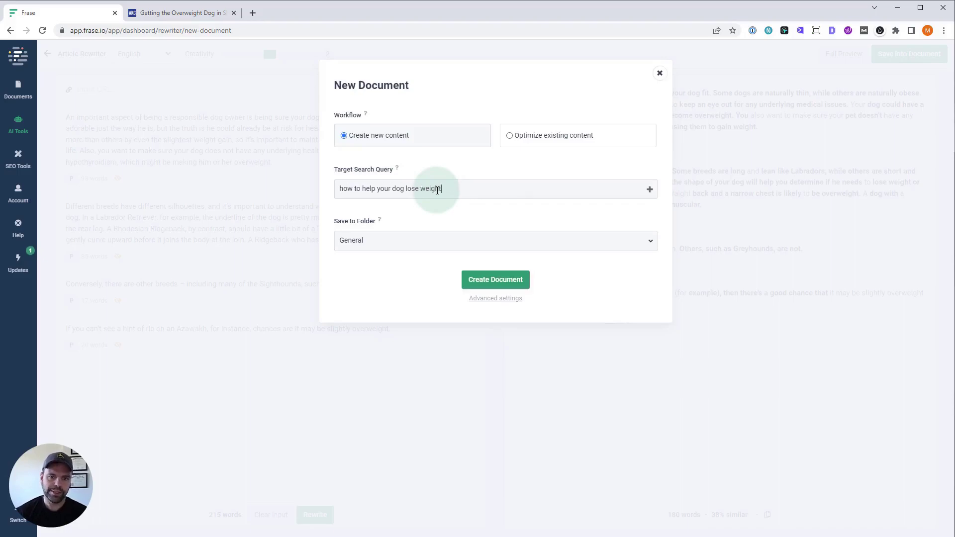
pyautogui.click(502, 281)
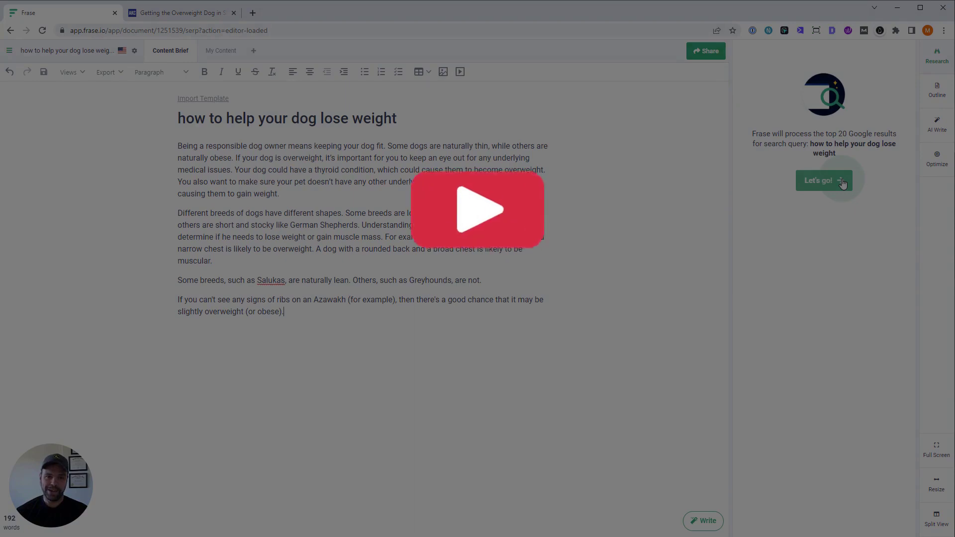
# Return to All Documents and open the AI Tools catalogue
pyautogui.click(9, 50)
pyautogui.click(23, 60)
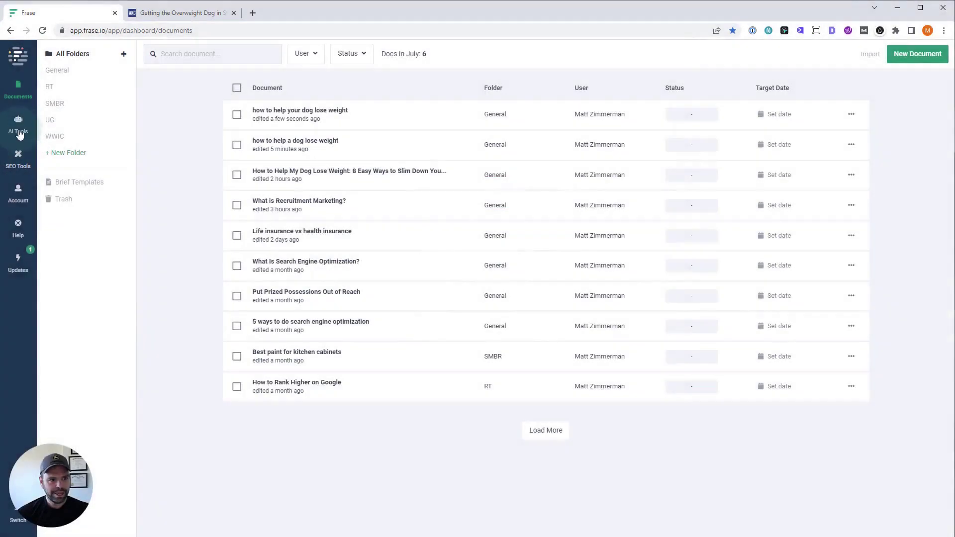
pyautogui.click(18, 124)
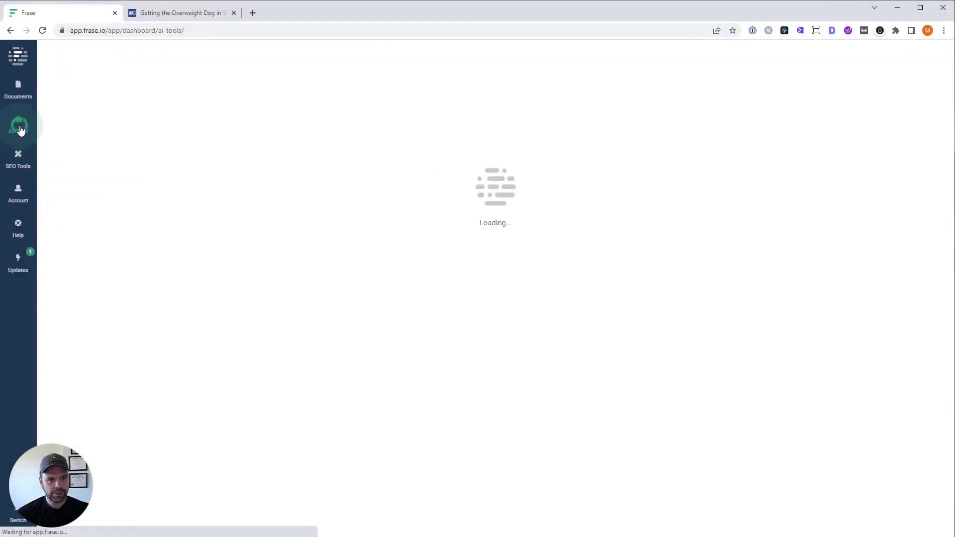
# Try the Long-Form filter and How-To Blog Post tool, then switch to the Community templates
pyautogui.click(276, 91)
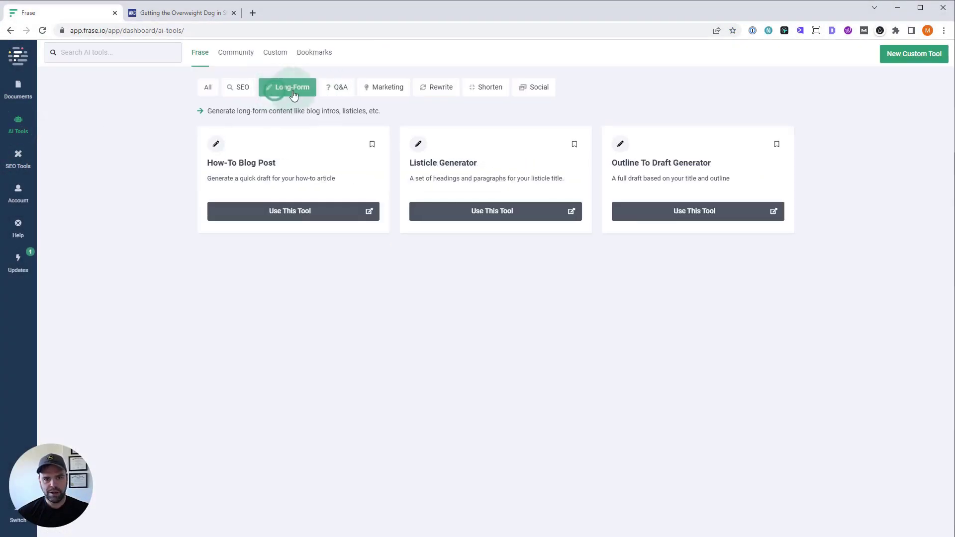
pyautogui.click(250, 210)
pyautogui.click(49, 53)
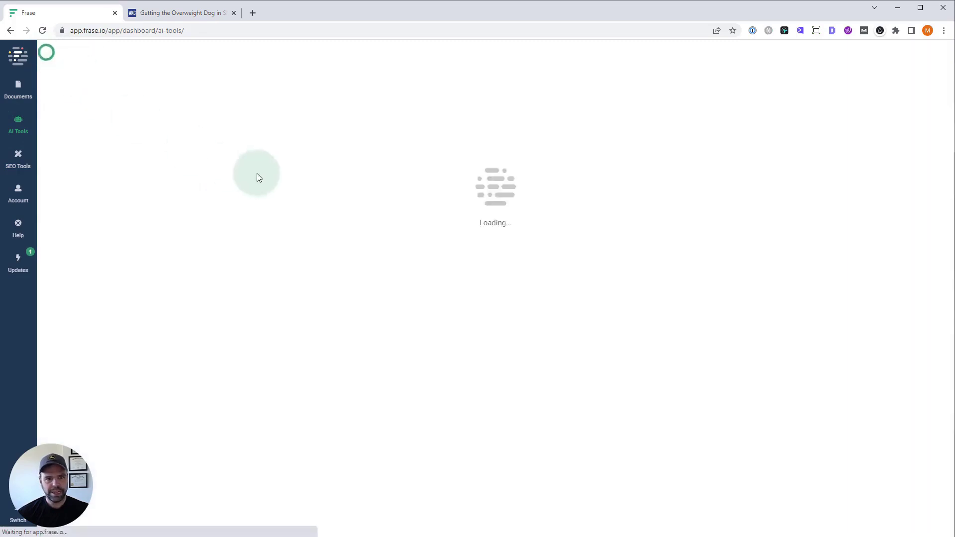
pyautogui.click(277, 88)
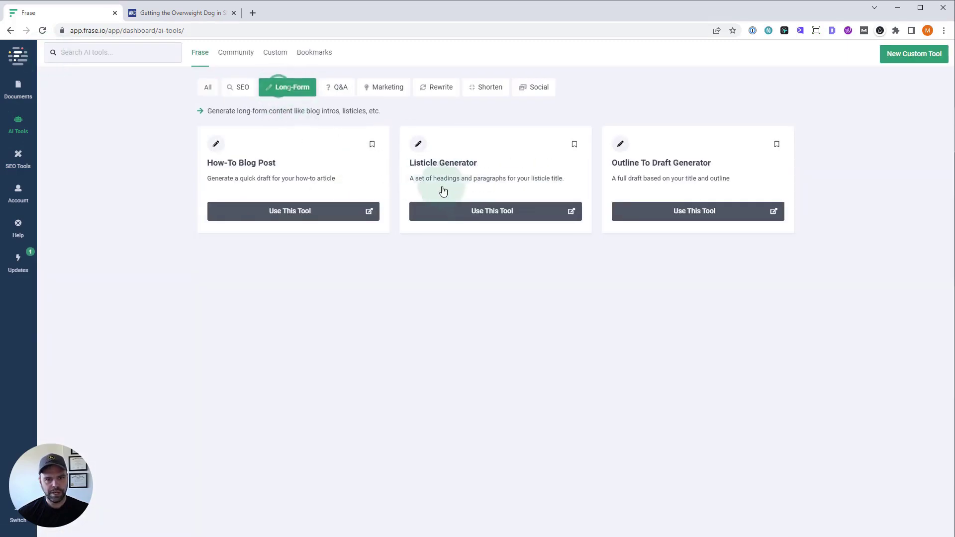
pyautogui.click(478, 212)
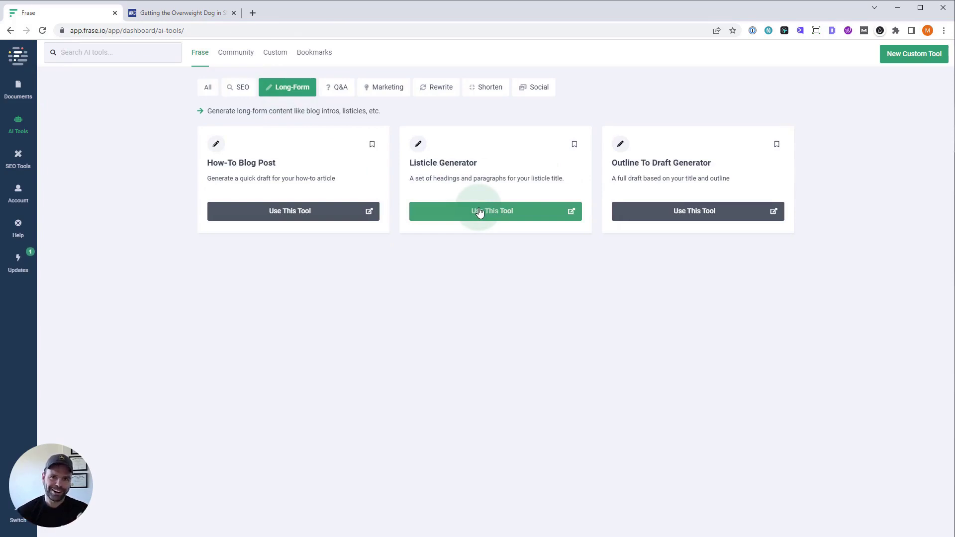
pyautogui.click(238, 51)
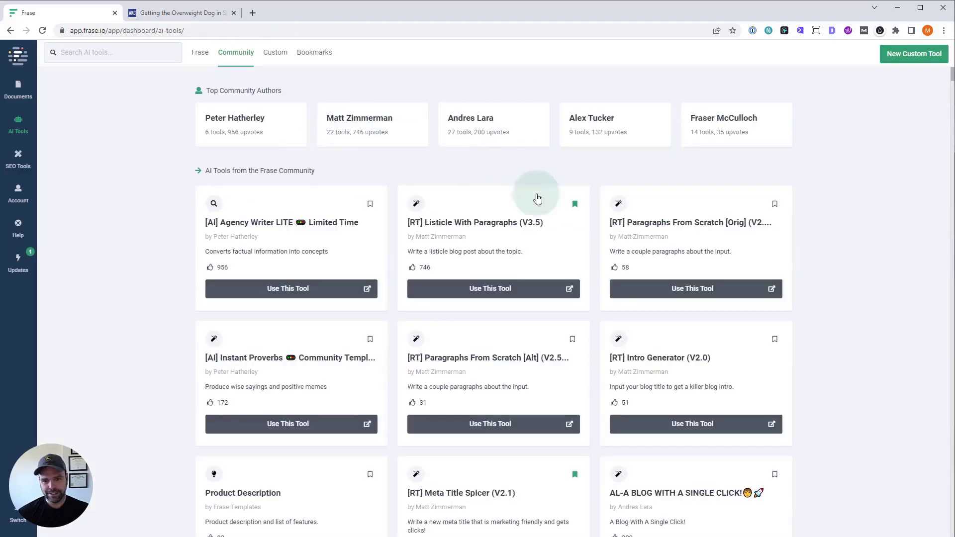